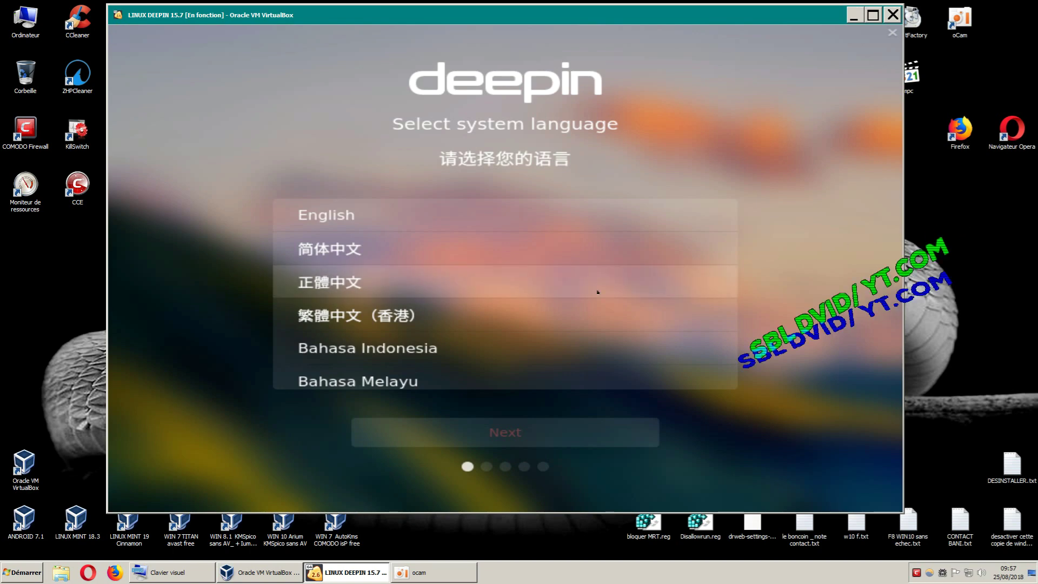
Step: Choose Français as the system language and continue past the virtual machine notice
{"action": "scroll", "coordinate": [454, 278], "scroll_direction": "down", "scroll_amount": 15}
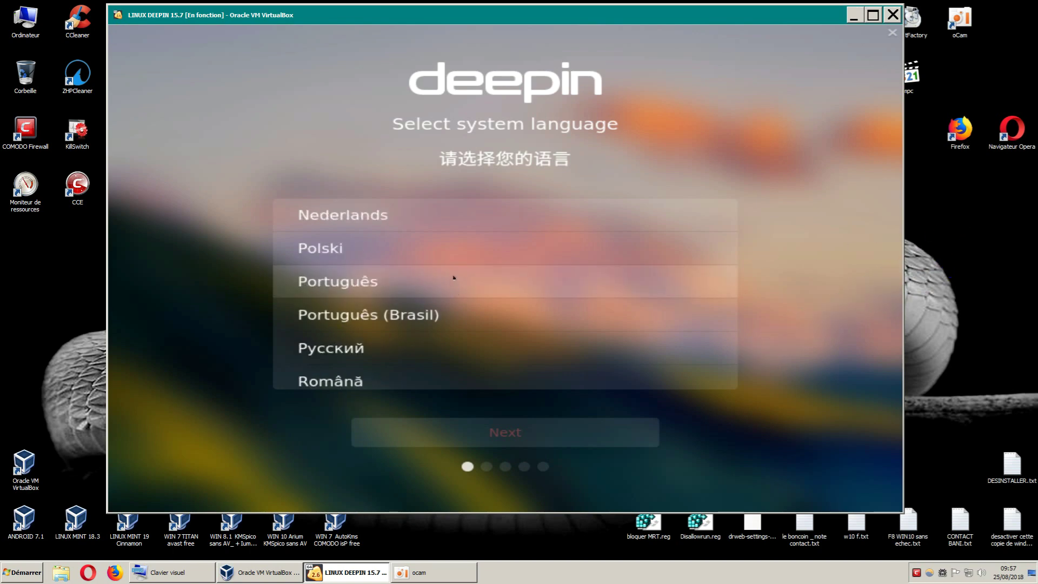
{"action": "scroll", "coordinate": [454, 278], "scroll_direction": "up", "scroll_amount": 12}
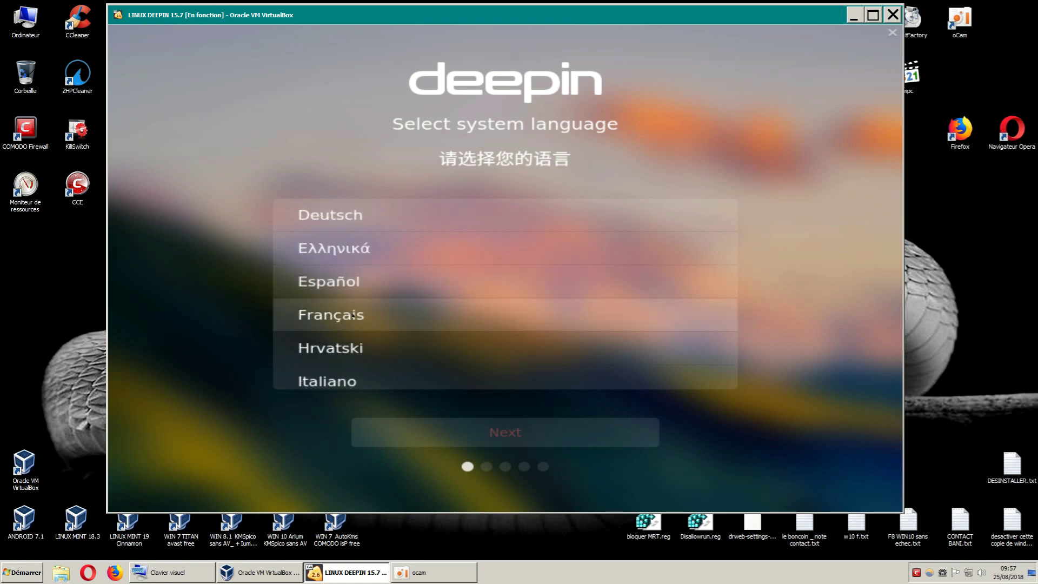
{"action": "left_click", "coordinate": [362, 316]}
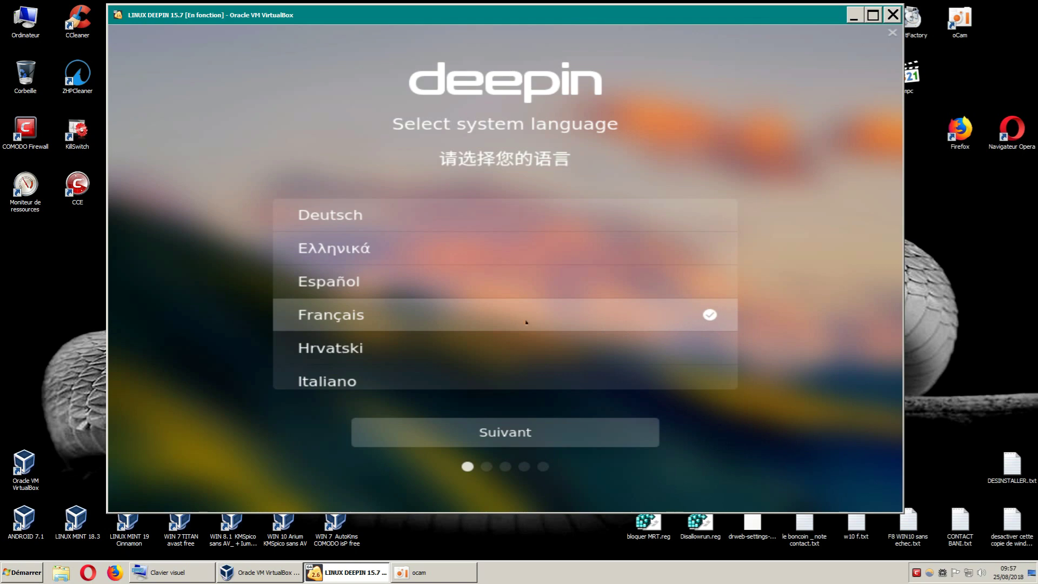
{"action": "left_click", "coordinate": [526, 439]}
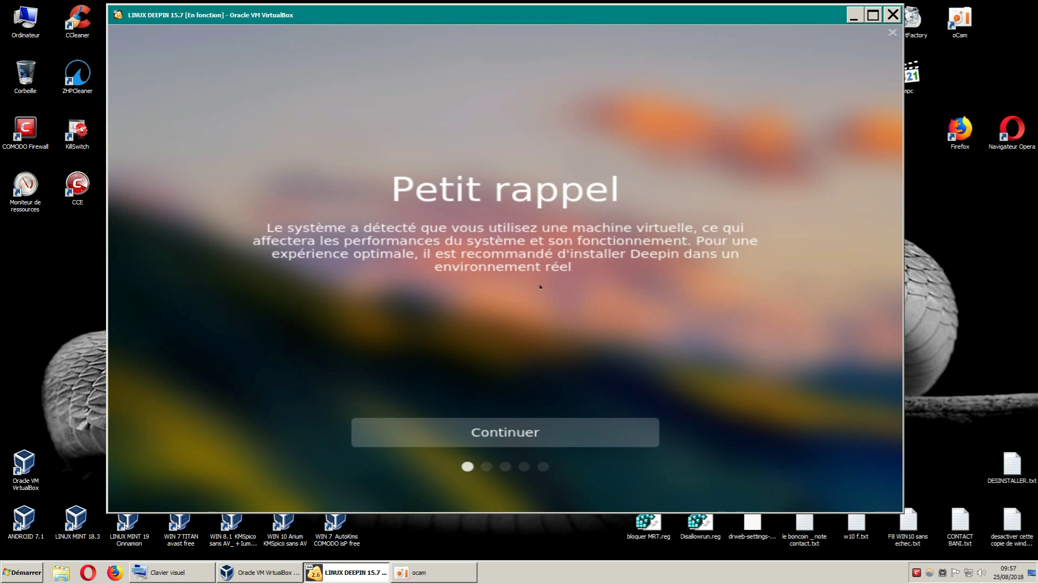
{"action": "left_click", "coordinate": [553, 428]}
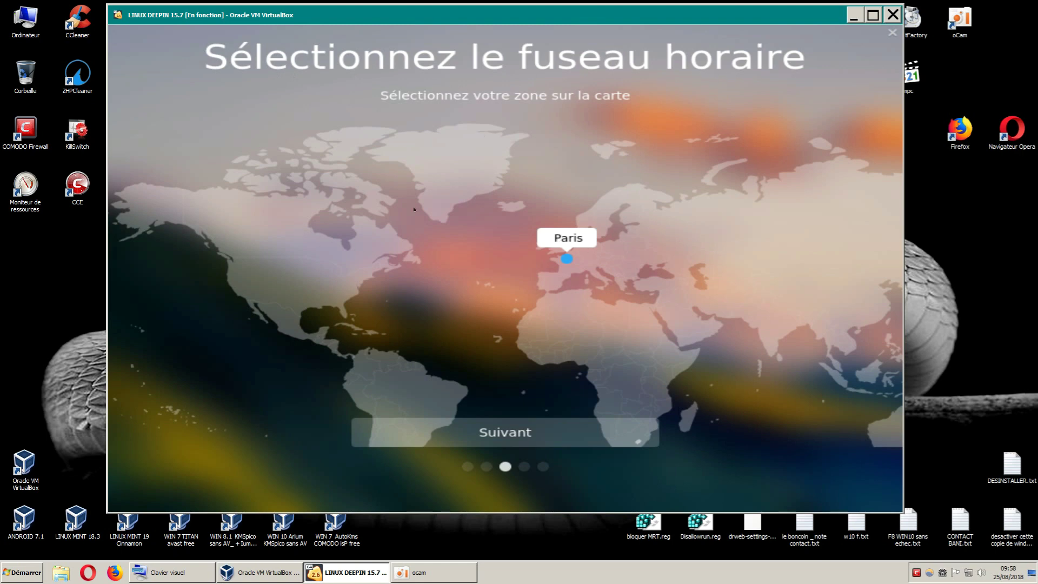
Step: Try other locations on the time zone map, including Winnipeg, Tomsk and Madère
{"action": "left_click", "coordinate": [291, 247]}
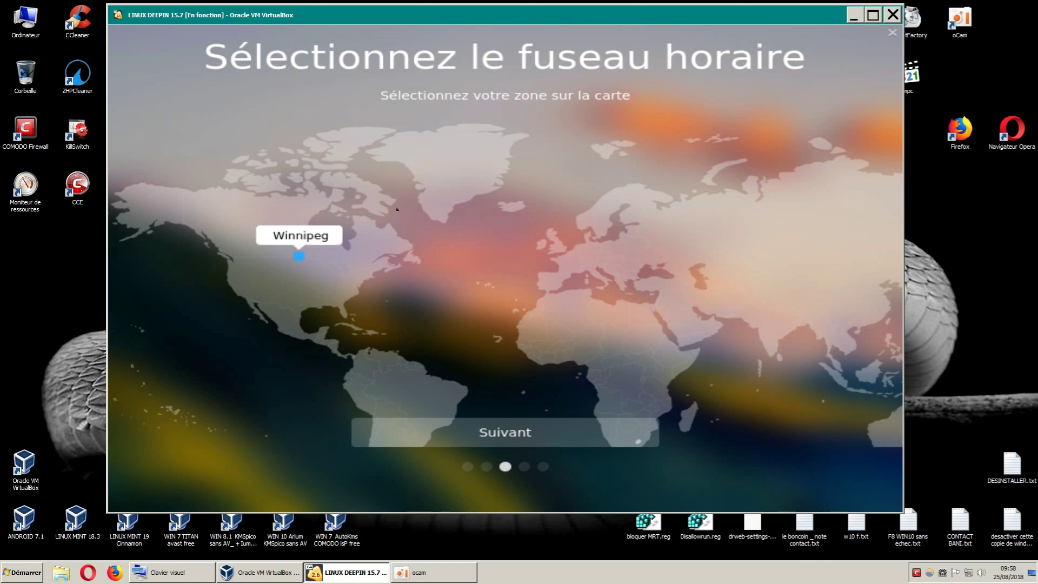
{"action": "left_click", "coordinate": [421, 190]}
{"action": "left_click", "coordinate": [763, 229]}
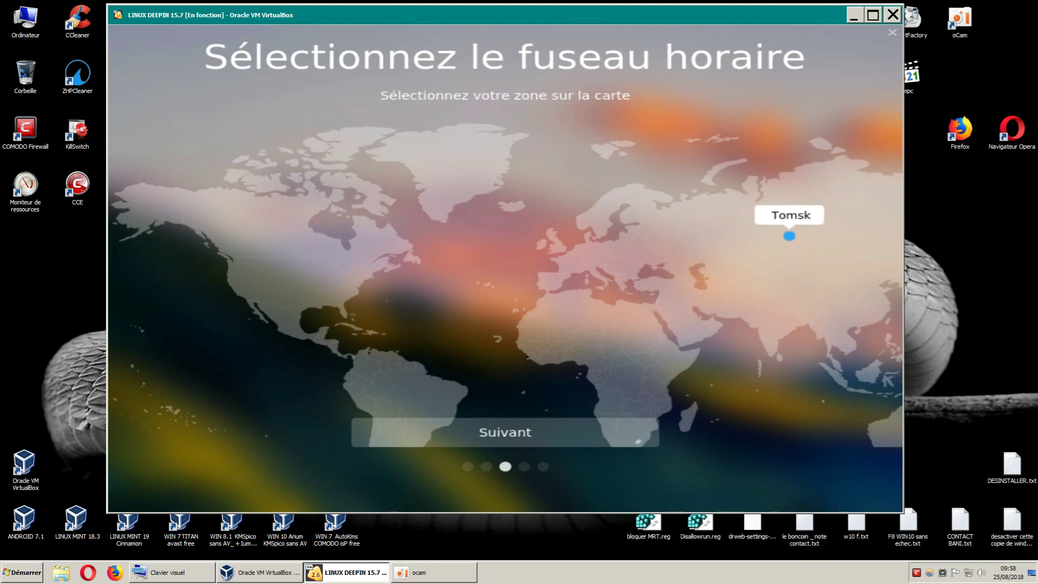
{"action": "left_click", "coordinate": [571, 262]}
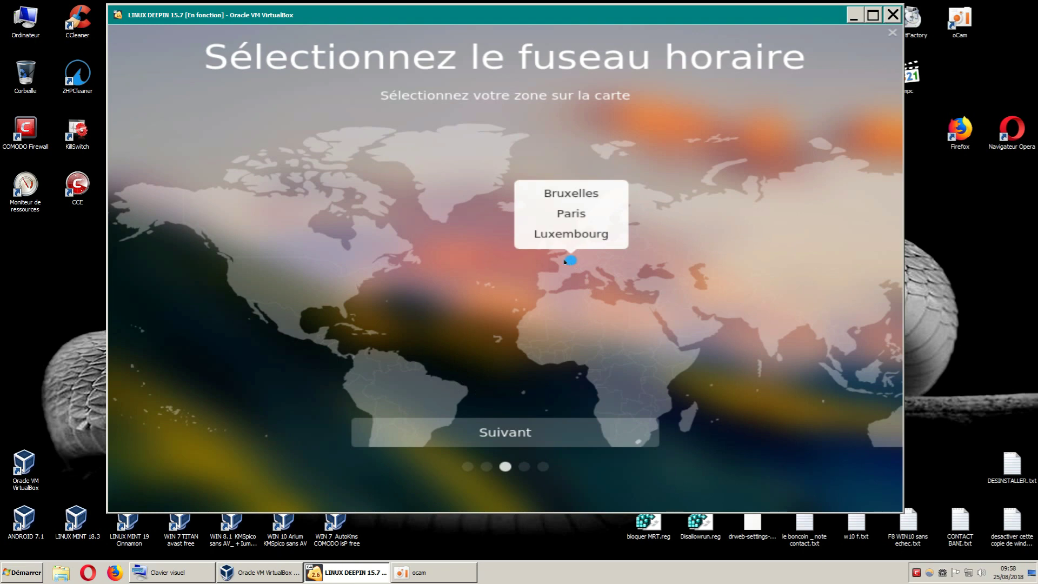
{"action": "left_click", "coordinate": [506, 296]}
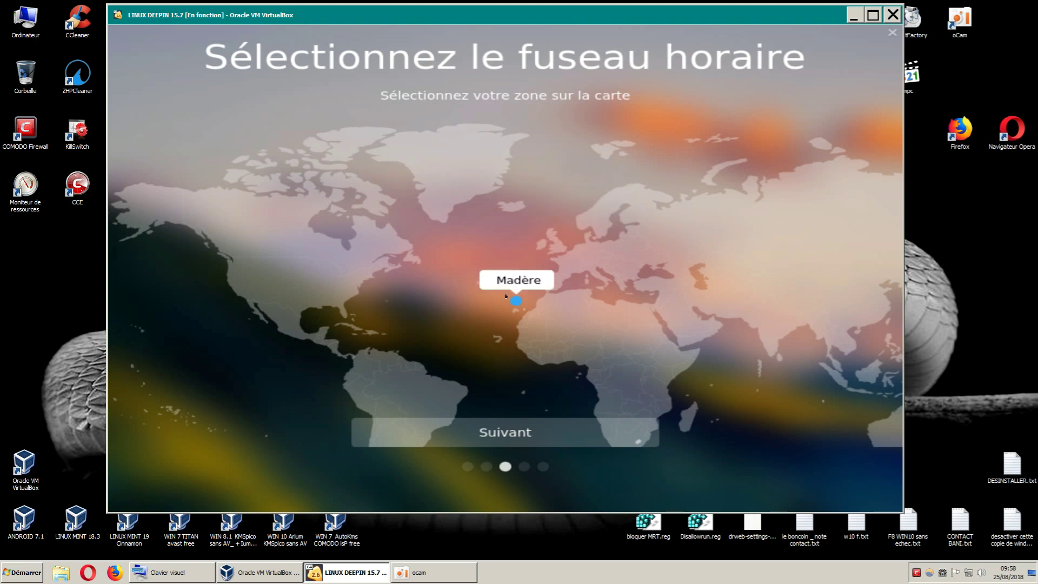
Step: Place the time zone marker on France, near Paris, and proceed to the disk selection
{"action": "left_click", "coordinate": [567, 262]}
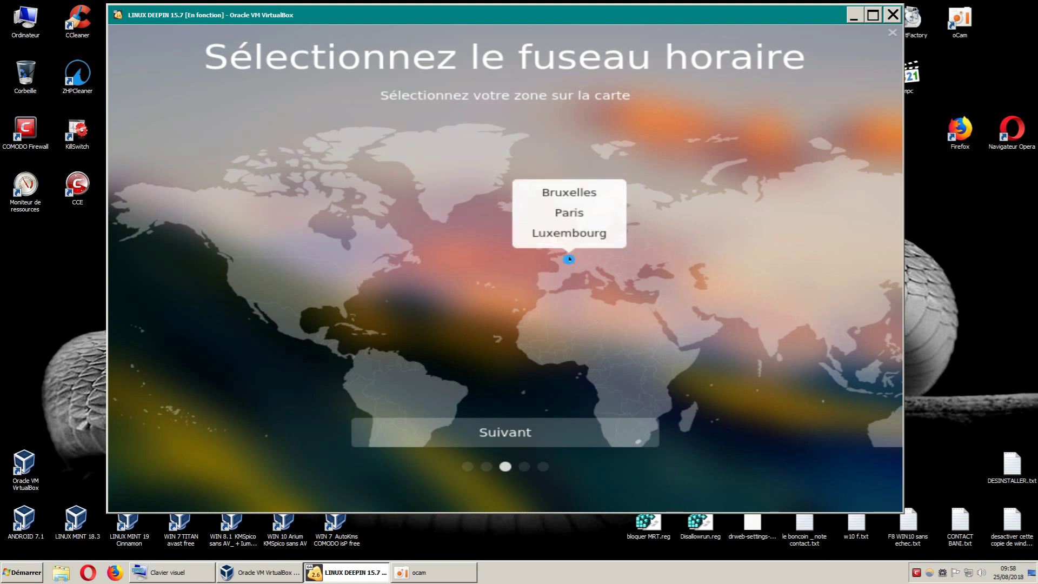
{"action": "left_click", "coordinate": [518, 430]}
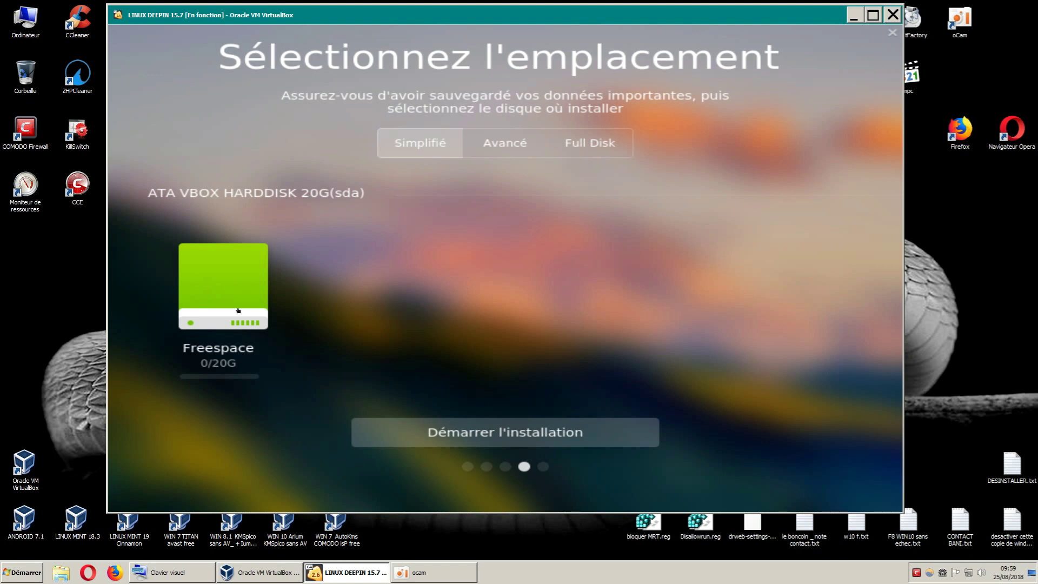
Step: Look through the Avancé and Full Disk partitioning modes and return to Simplifié
{"action": "left_click", "coordinate": [498, 152]}
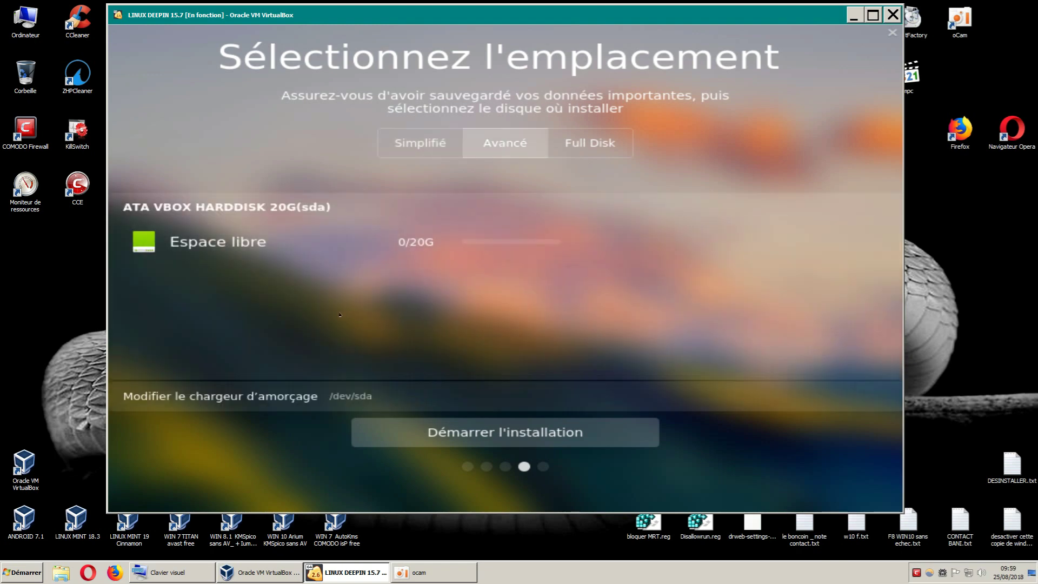
{"action": "left_click", "coordinate": [612, 143]}
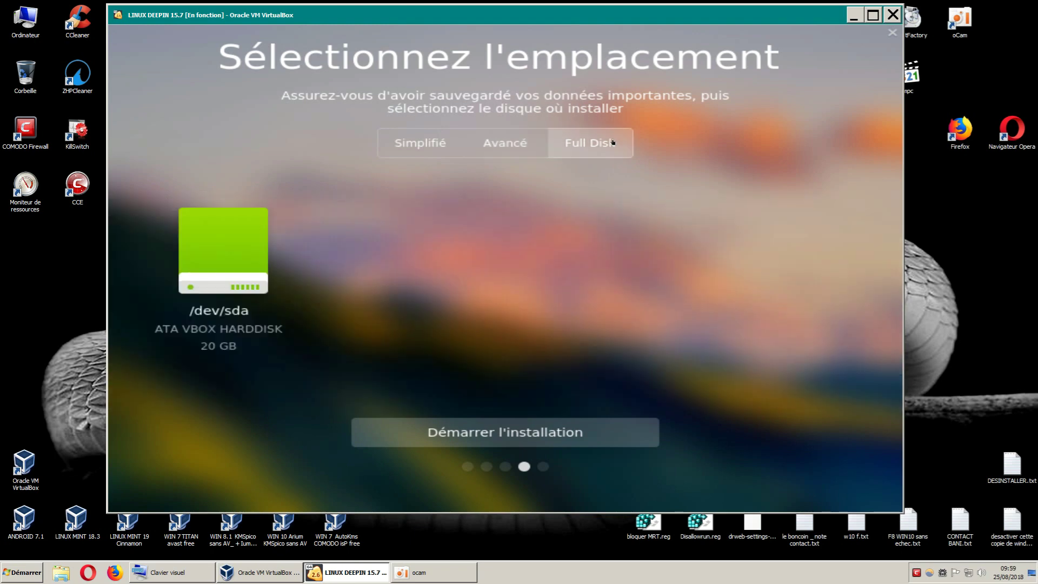
{"action": "left_click", "coordinate": [434, 146]}
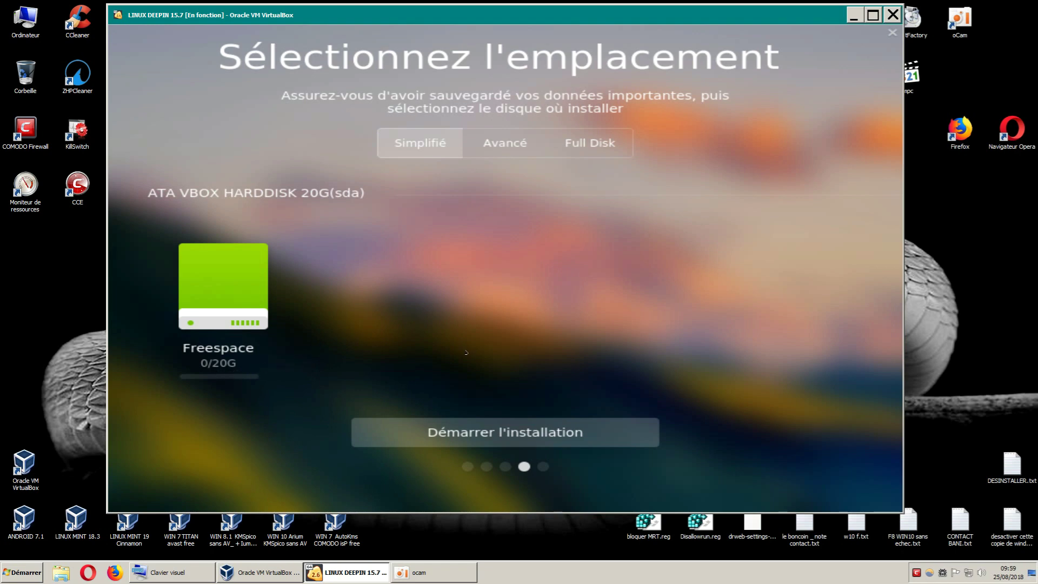
Step: Select the 20G Freespace on sda as the install location, start the installation and confirm the listed disk operations
{"action": "left_click", "coordinate": [468, 432]}
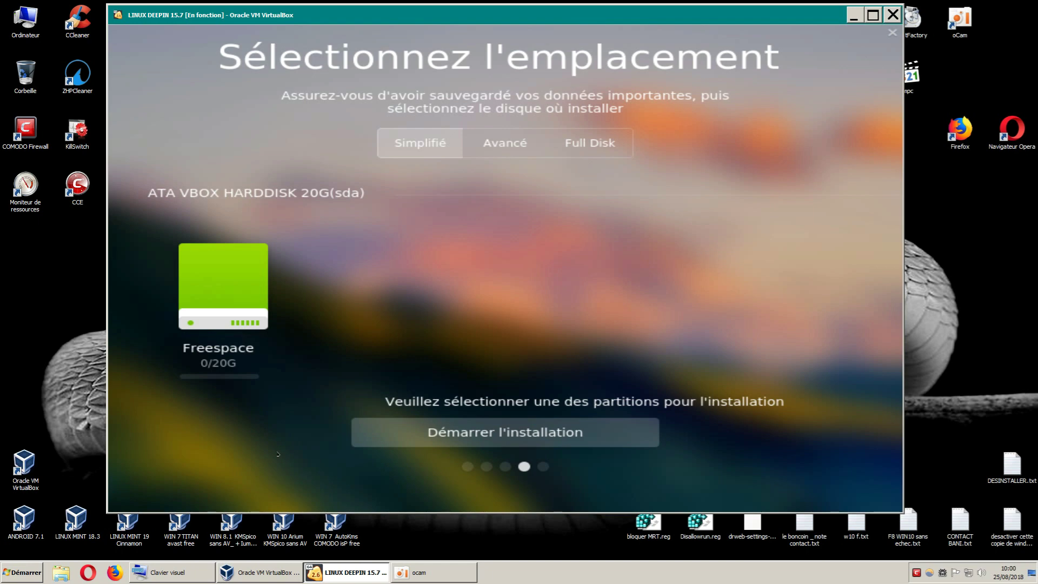
{"action": "left_click", "coordinate": [201, 345]}
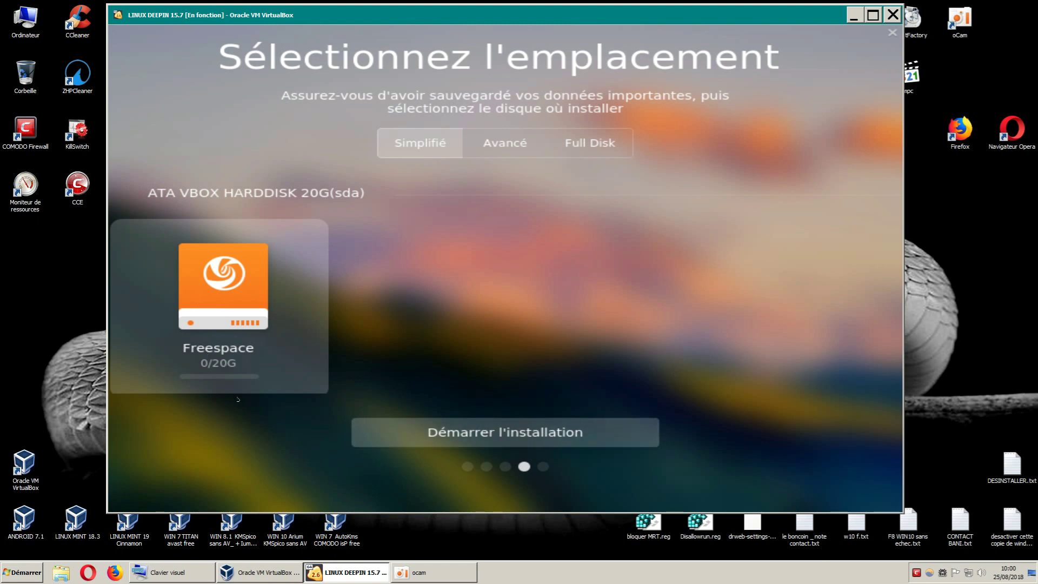
{"action": "left_click", "coordinate": [486, 434]}
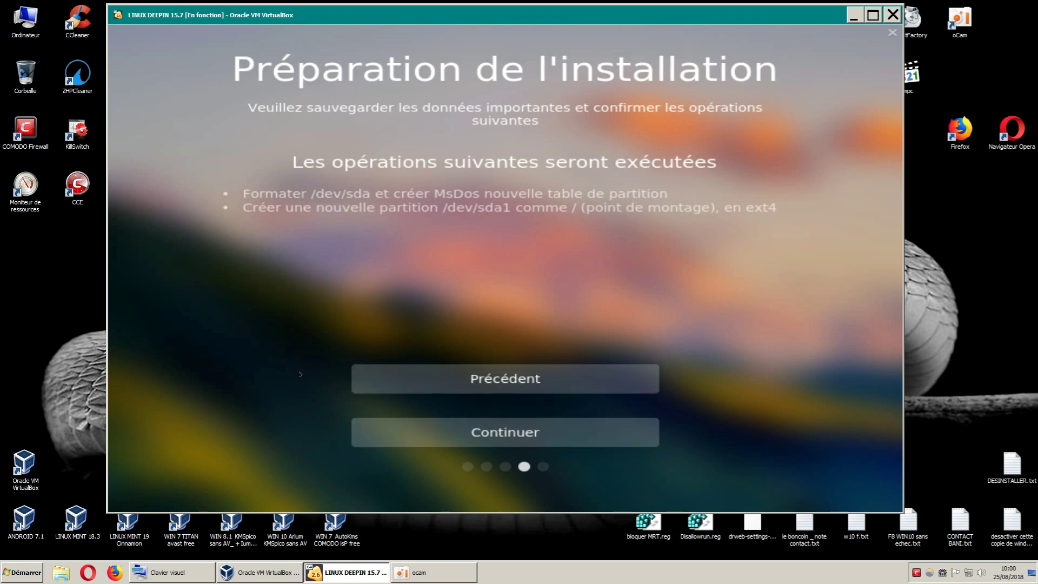
{"action": "left_click", "coordinate": [502, 431]}
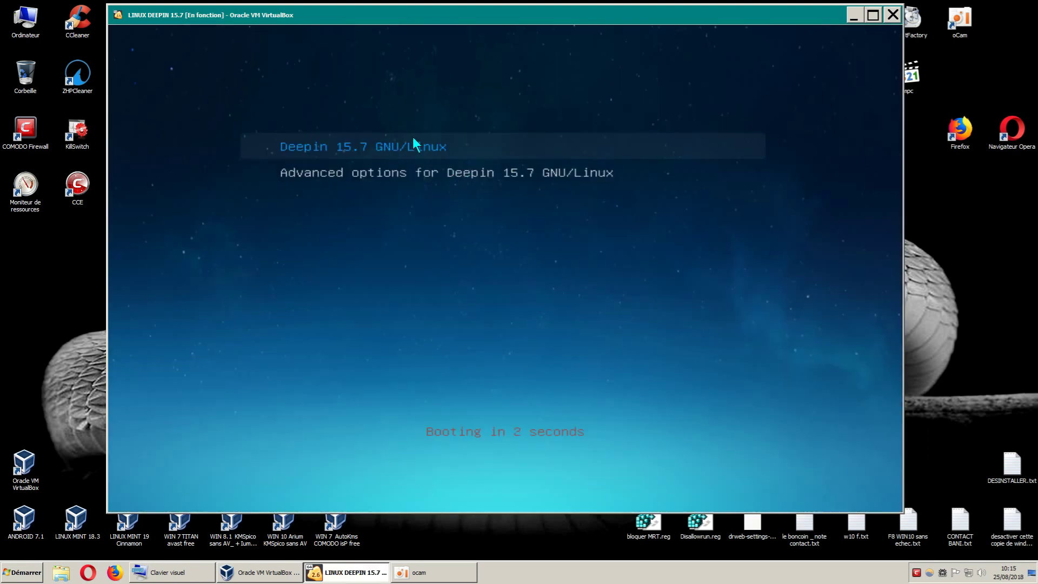
Step: Move between the two boot menu entries and boot Deepin 15.7 GNU/Linux
{"action": "key", "text": "Down"}
{"action": "key", "text": "Up"}
{"action": "key", "text": "Down"}
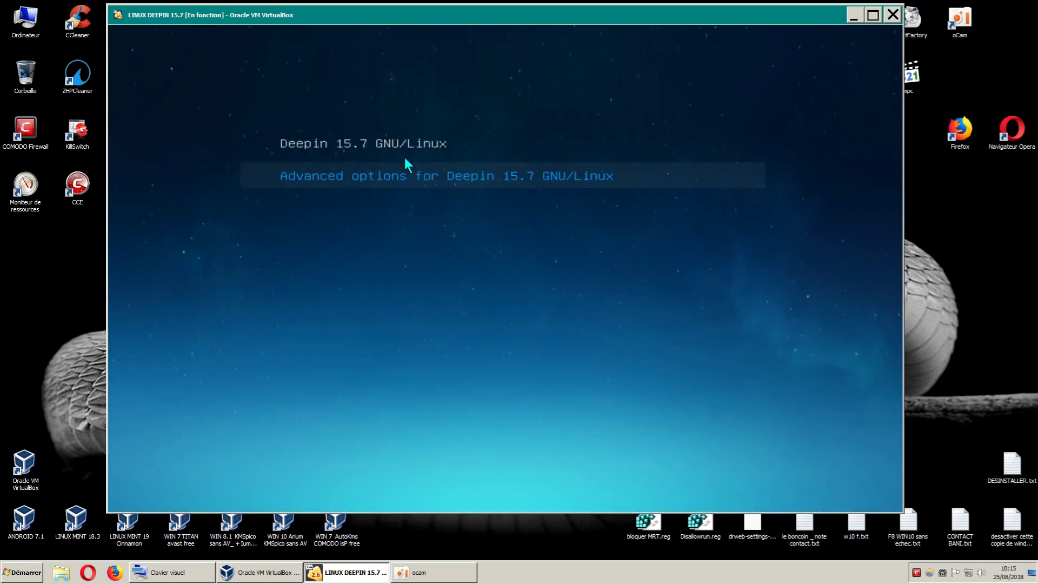
{"action": "key", "text": "Up"}
{"action": "key", "text": "Down"}
{"action": "key", "text": "Up"}
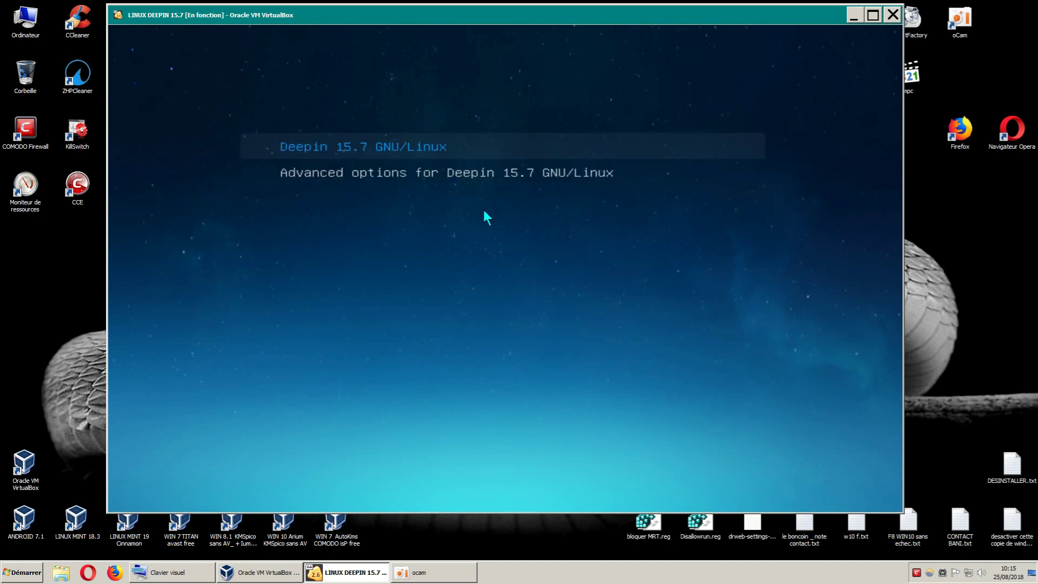
{"action": "key", "text": "Down"}
{"action": "key", "text": "Up"}
{"action": "key", "text": "Down"}
{"action": "key", "text": "Up"}
{"action": "key", "text": "Down"}
{"action": "key", "text": "Up"}
{"action": "key", "text": "Down"}
{"action": "key", "text": "Up"}
{"action": "key", "text": "Down"}
{"action": "key", "text": "Up"}
{"action": "key", "text": "Down"}
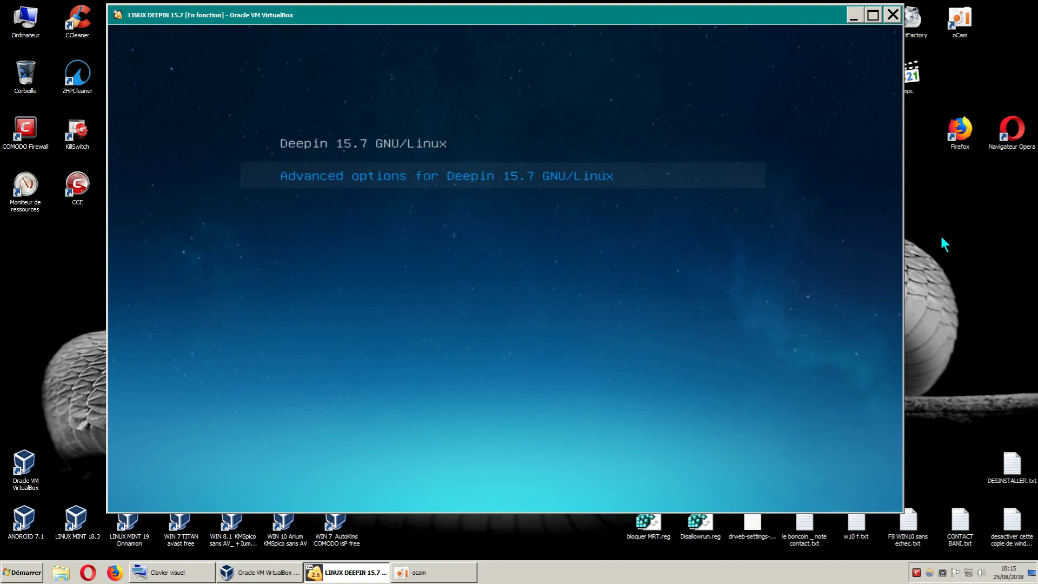
{"action": "key", "text": "Up"}
{"action": "key", "text": "Down"}
{"action": "key", "text": "Up"}
{"action": "key", "text": "Down"}
{"action": "key", "text": "Up"}
{"action": "key", "text": "Down"}
{"action": "key", "text": "Up"}
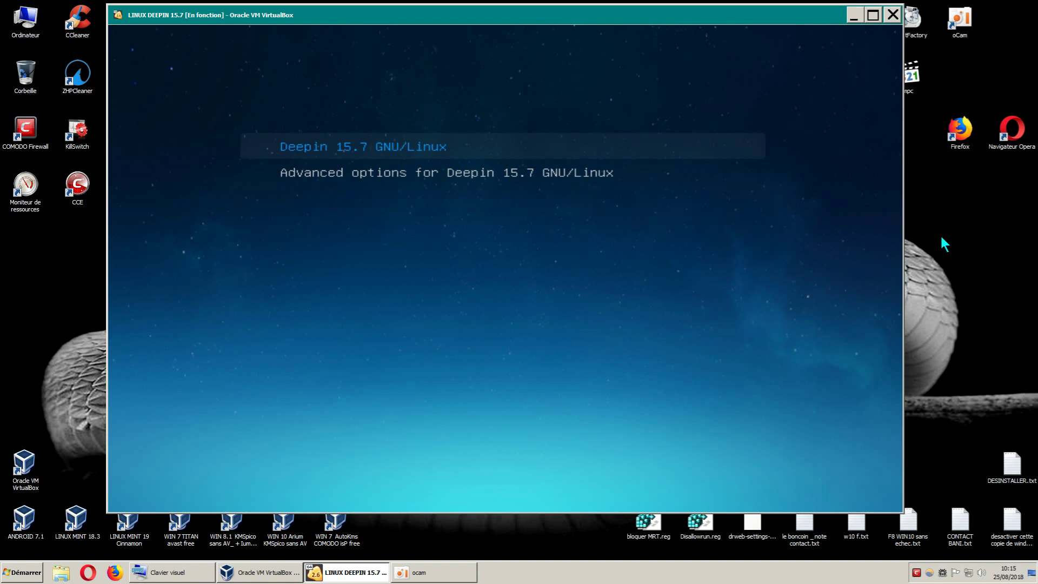
{"action": "key", "text": "Return"}
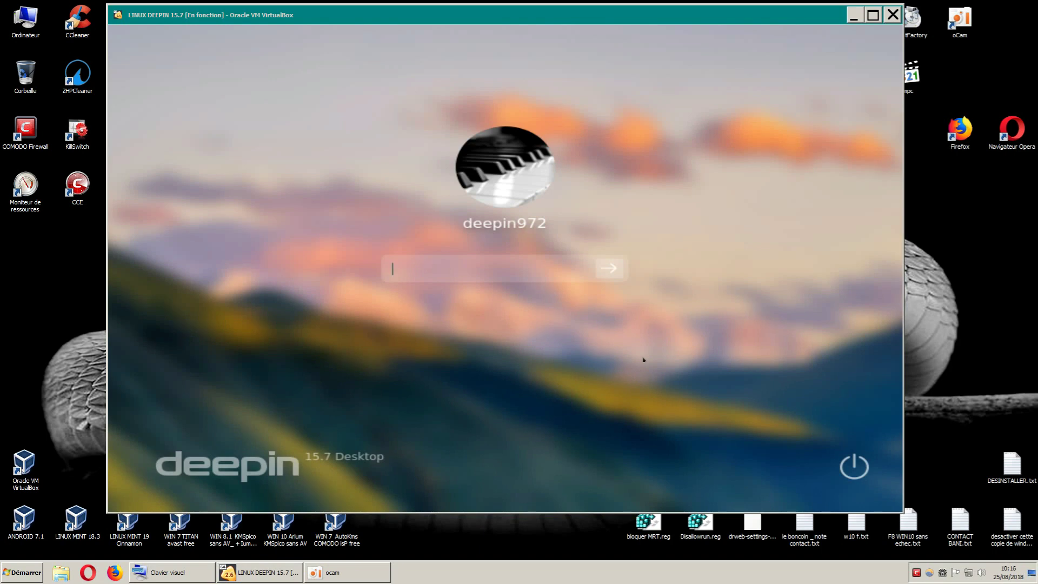
Step: Examine the power options on the login screen and return to the password prompt
{"action": "left_click", "coordinate": [854, 467]}
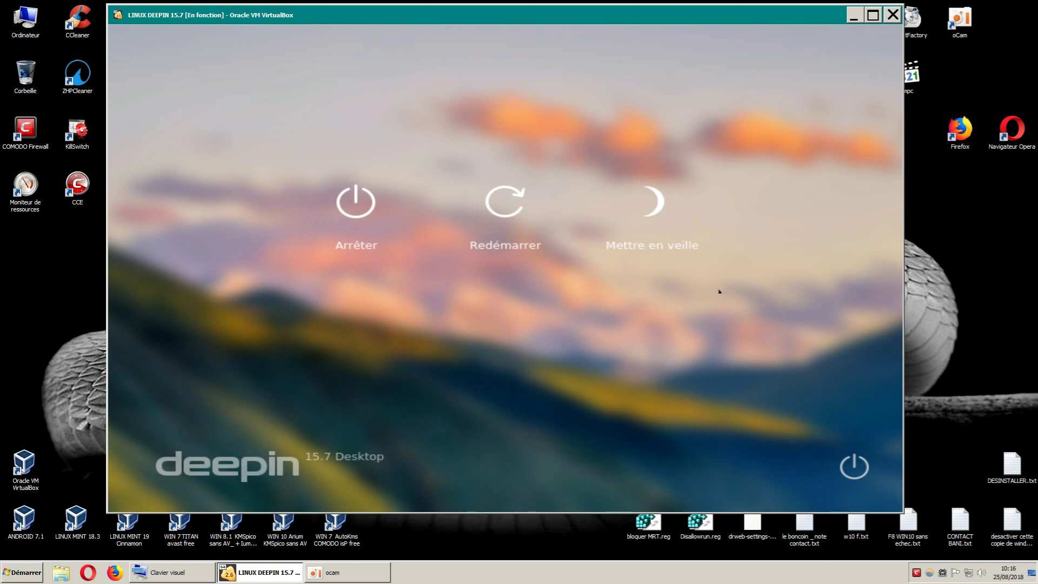
{"action": "left_click", "coordinate": [662, 411]}
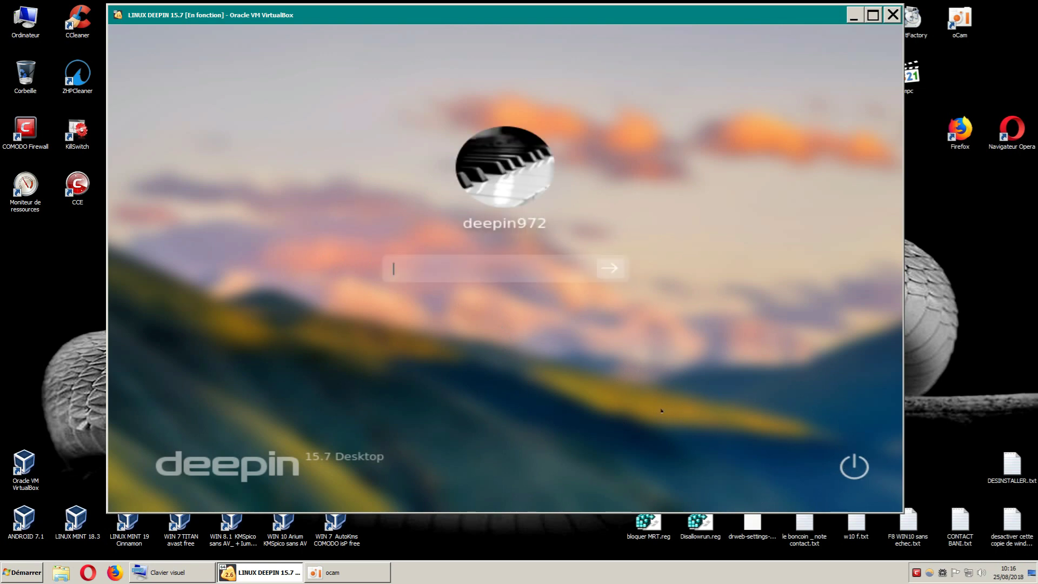
{"action": "left_click", "coordinate": [844, 465]}
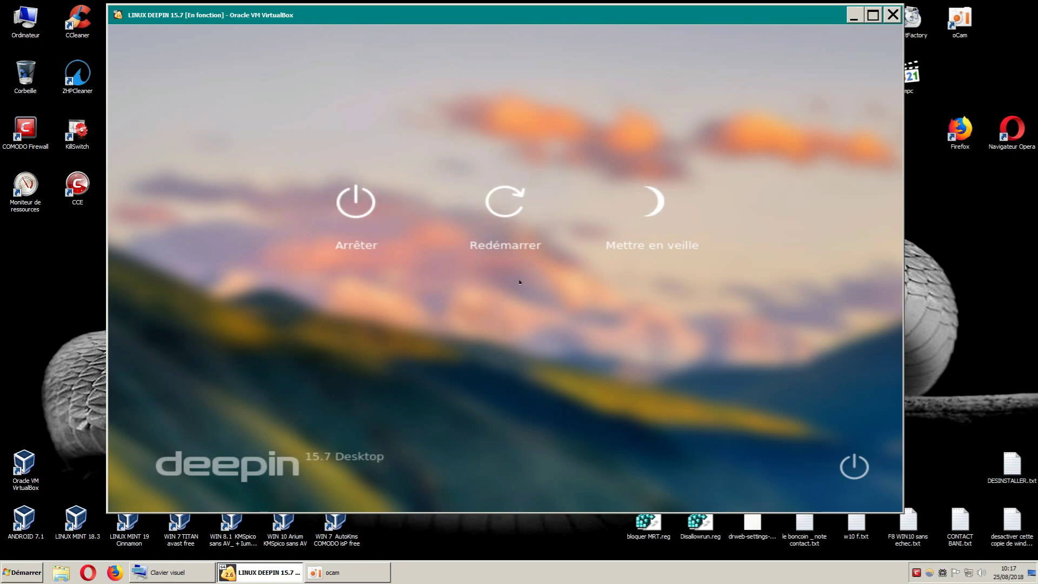
{"action": "left_click", "coordinate": [494, 328]}
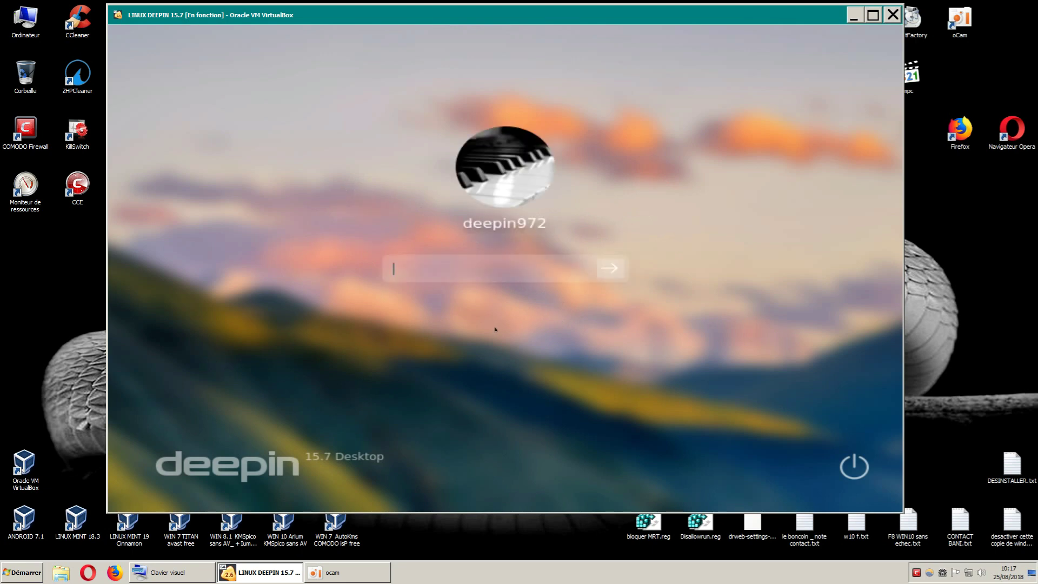
Step: Enter the account password to log in and choose Mode commun for the desktop session
{"action": "type", "text": "******"}
{"action": "key", "text": "Return"}
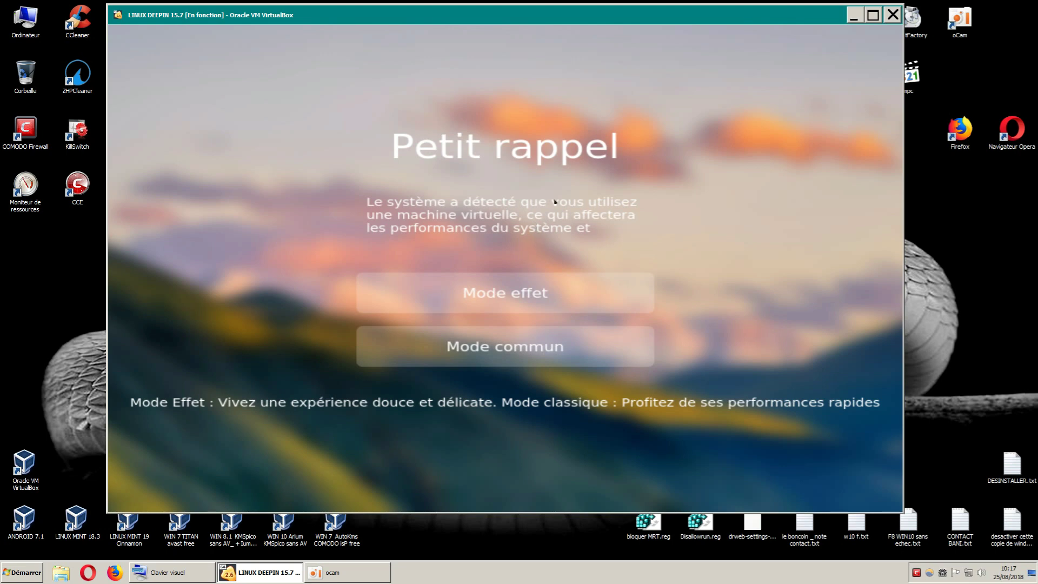
{"action": "left_click", "coordinate": [484, 346]}
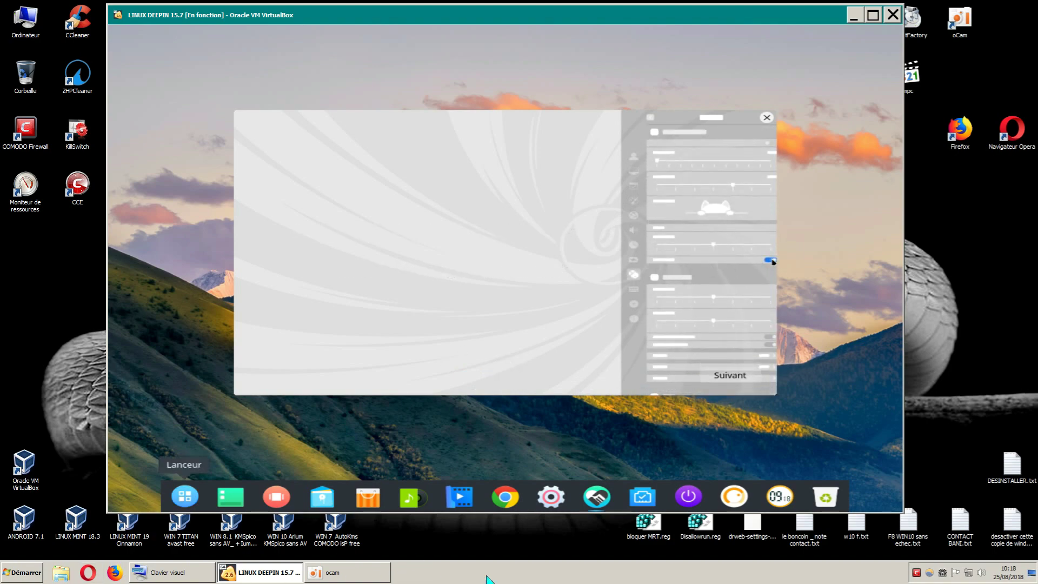
{"action": "left_click", "coordinate": [854, 18]}
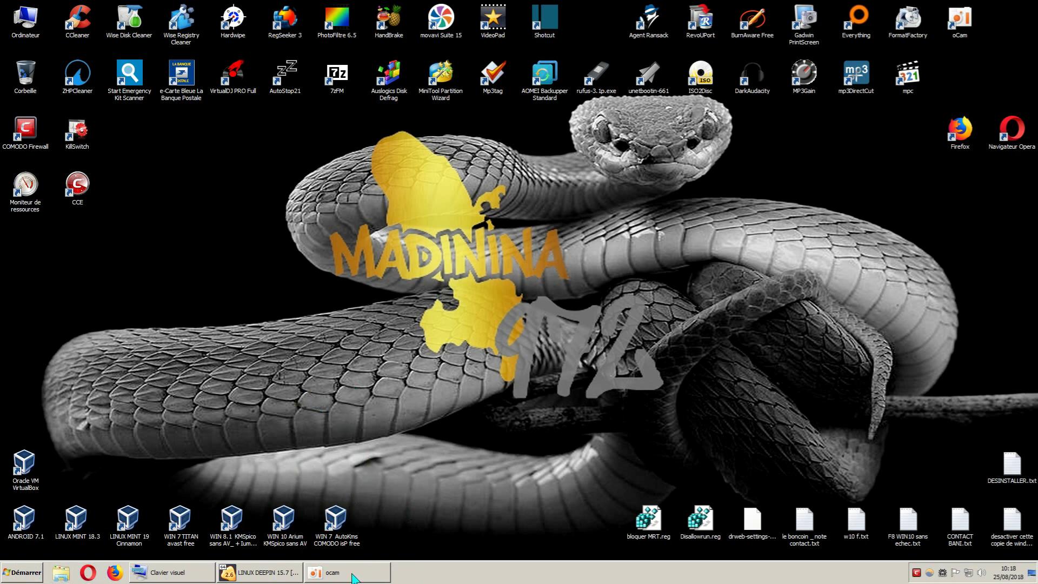
{"action": "mouse_move", "coordinate": [229, 562]}
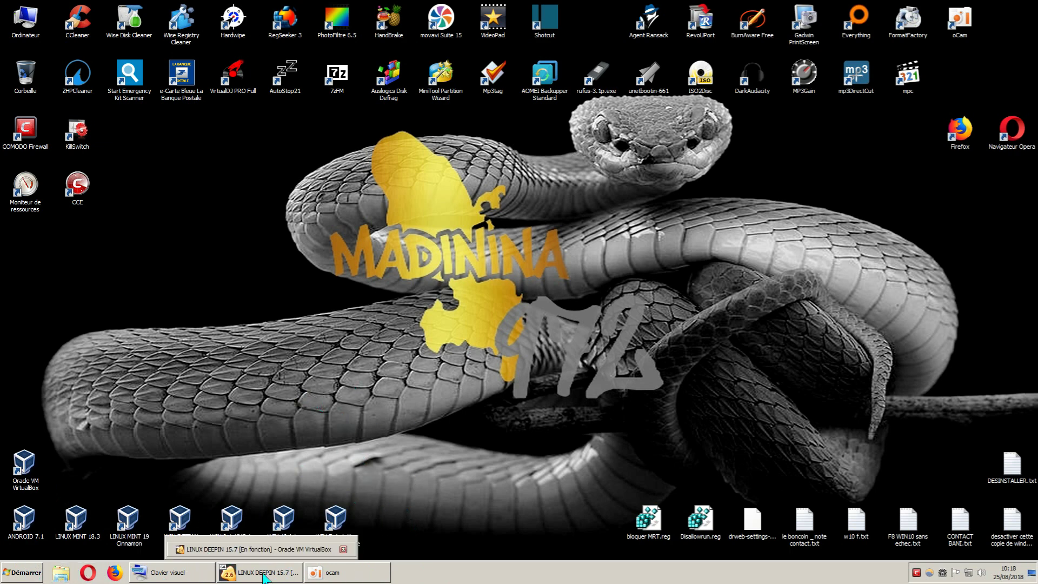
{"action": "left_click", "coordinate": [265, 576]}
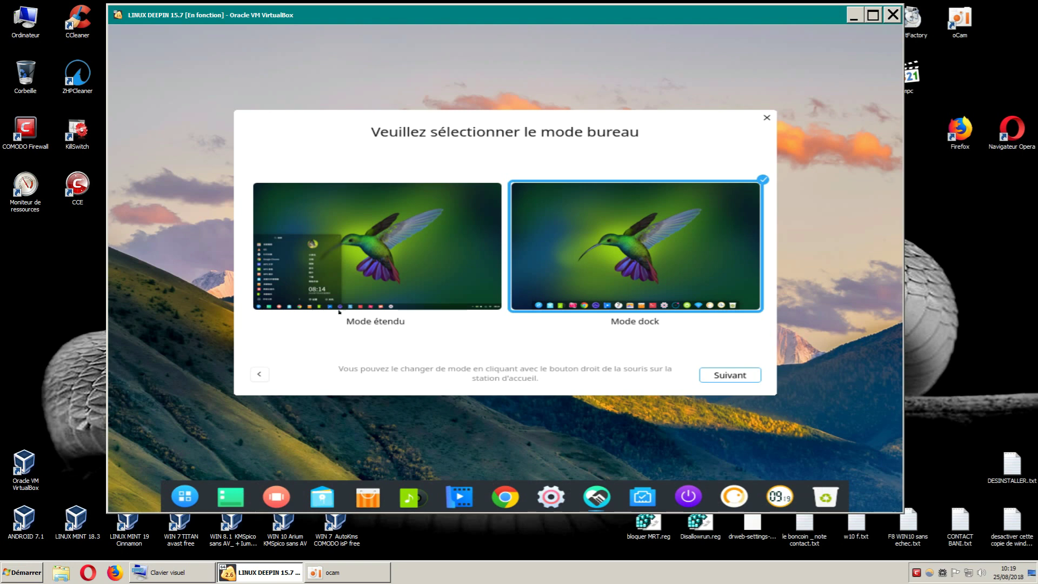
Step: Compare the Mode étendu and Mode dock desktop modes, leaving Mode étendu selected
{"action": "left_click", "coordinate": [381, 276]}
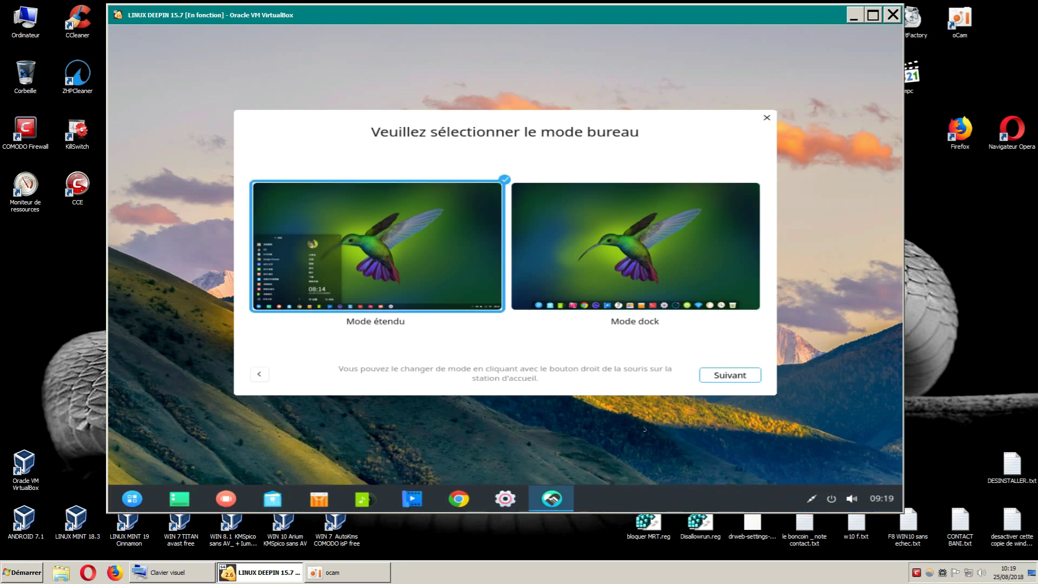
{"action": "left_click", "coordinate": [633, 275]}
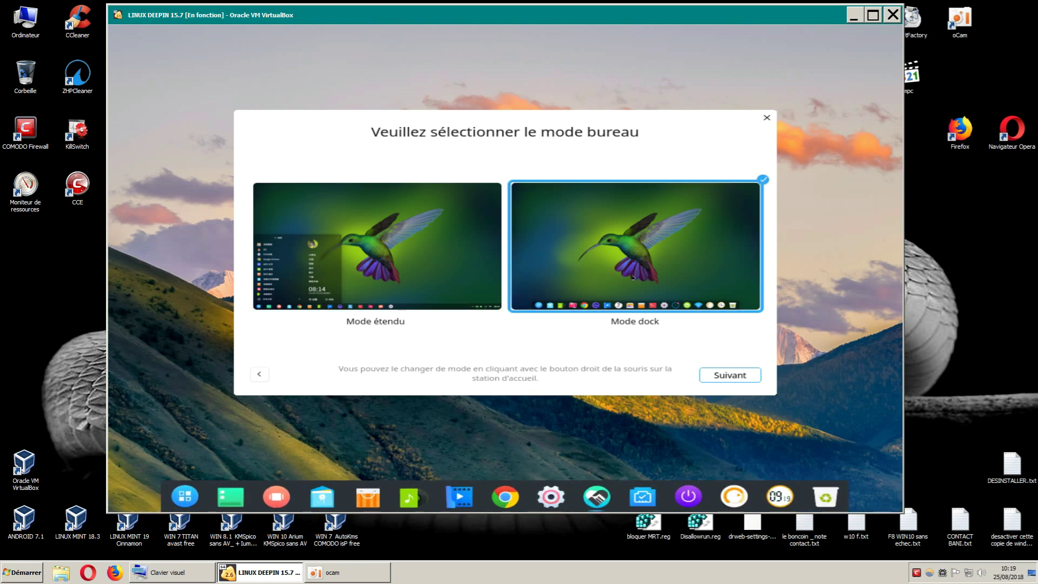
{"action": "left_click", "coordinate": [414, 269]}
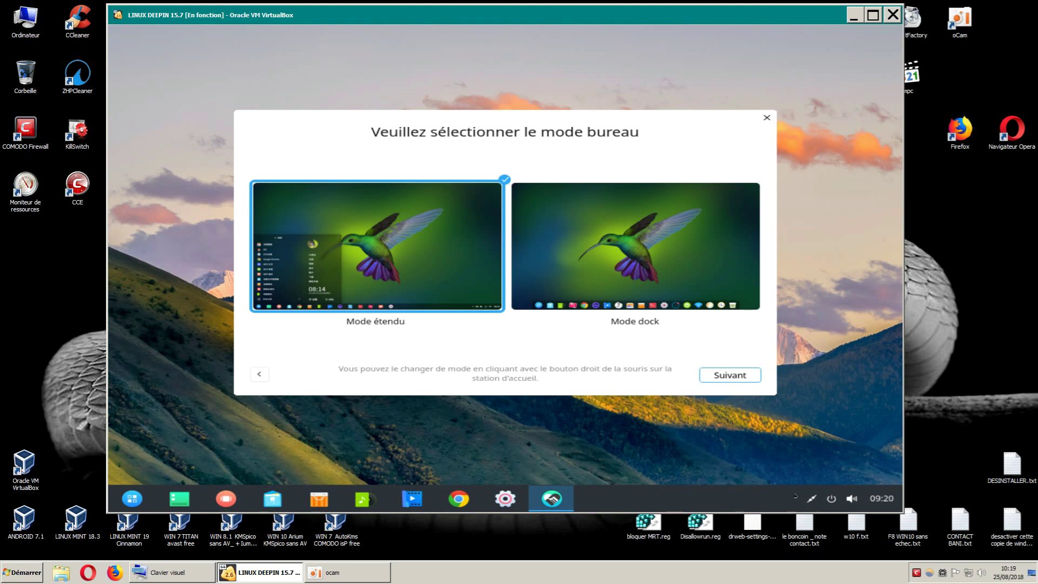
Step: Preview Mode dock again, choose Mode étendu as the desktop mode and continue the first-run setup
{"action": "left_click", "coordinate": [628, 278]}
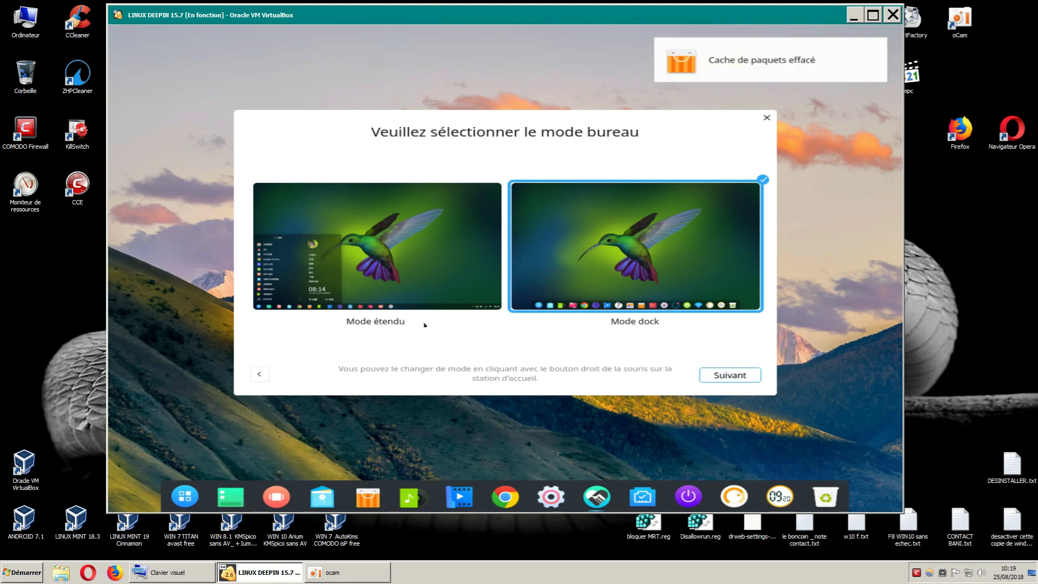
{"action": "left_click", "coordinate": [410, 281]}
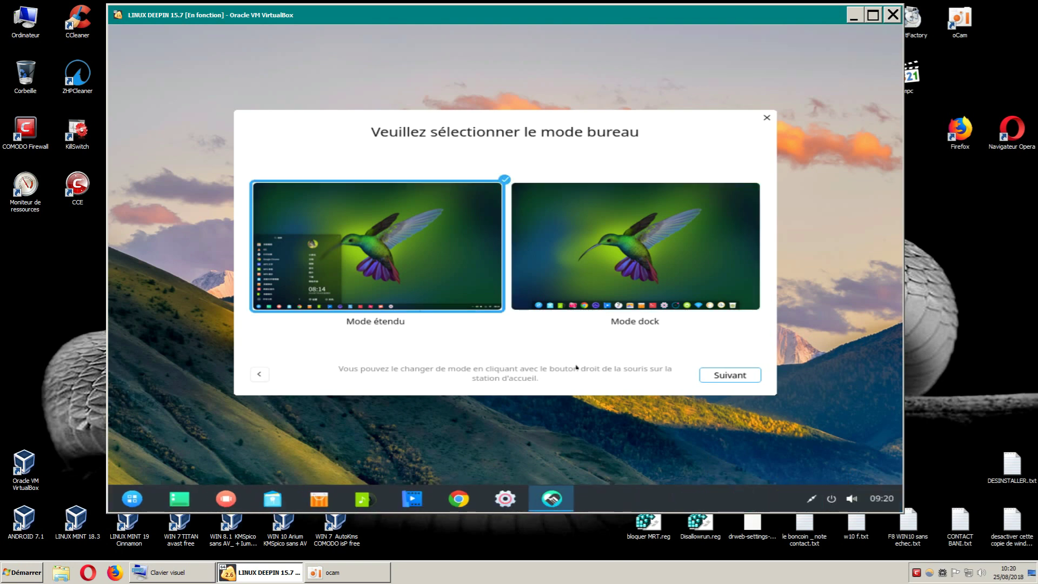
{"action": "left_click", "coordinate": [730, 375]}
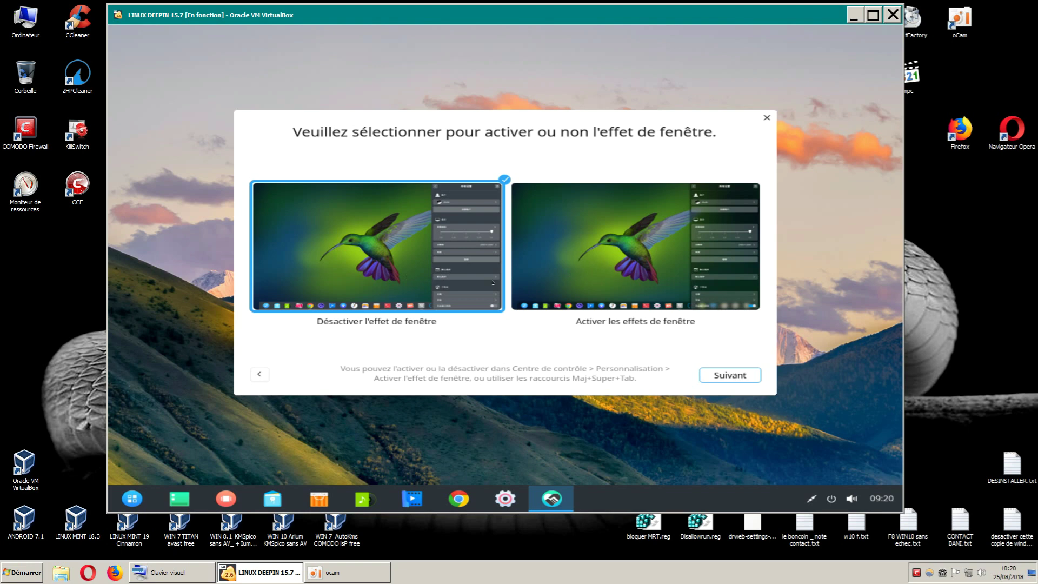
Step: Try the enabled window effects, choose Désactiver l'effet de fenêtre and continue to the icon theme choice
{"action": "left_click", "coordinate": [630, 265]}
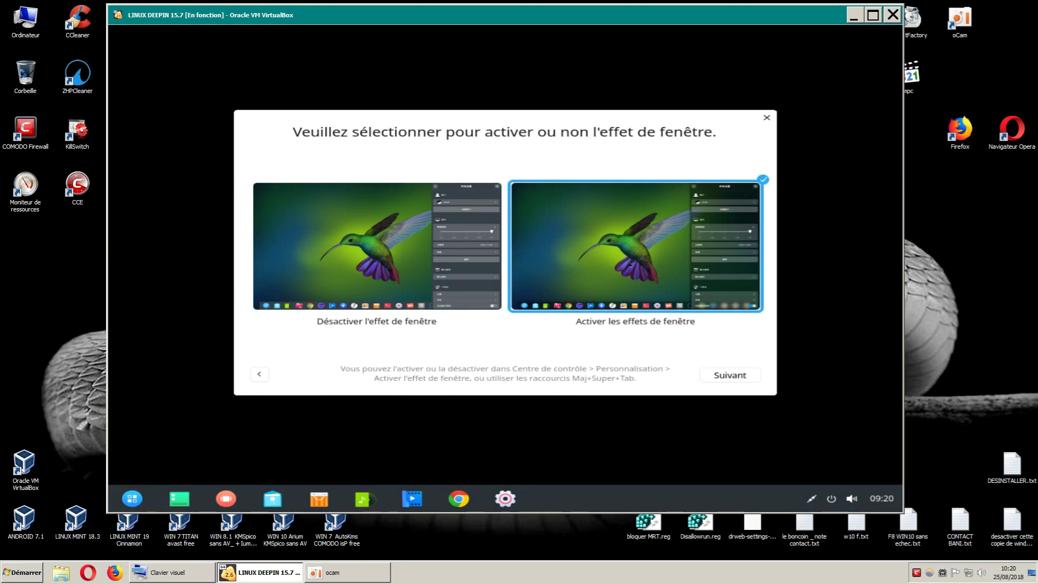
{"action": "left_click", "coordinate": [389, 263]}
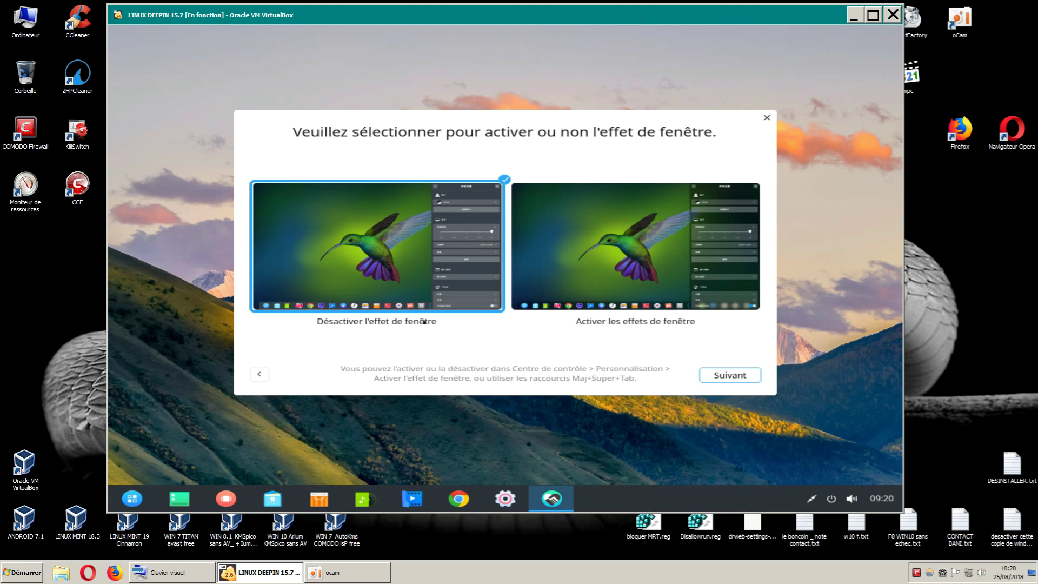
{"action": "left_click", "coordinate": [734, 375]}
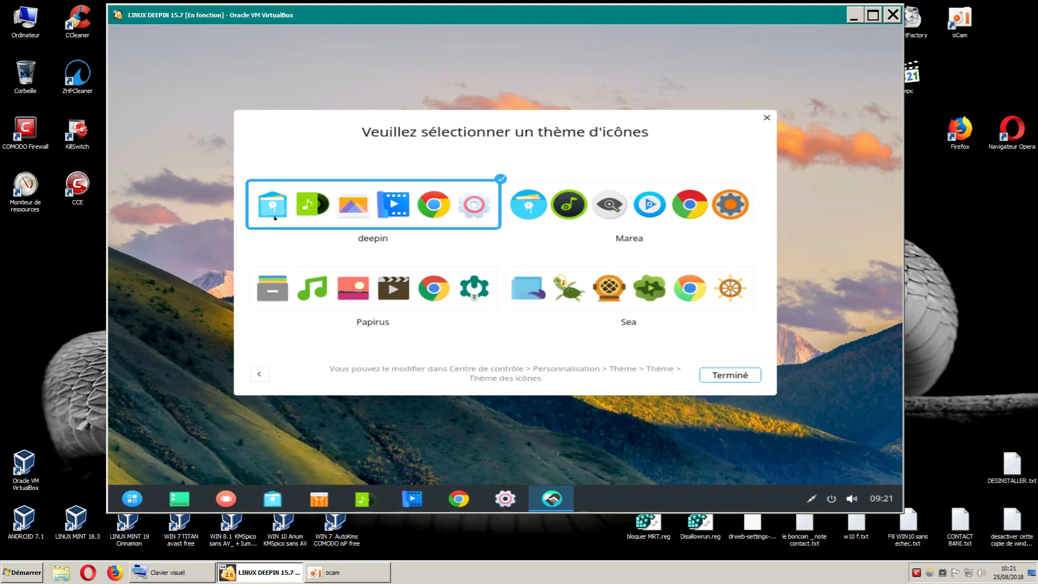
Step: Preview the Papirus icon theme, choose the deepin icon theme and finish the first-run setup
{"action": "left_click", "coordinate": [350, 294]}
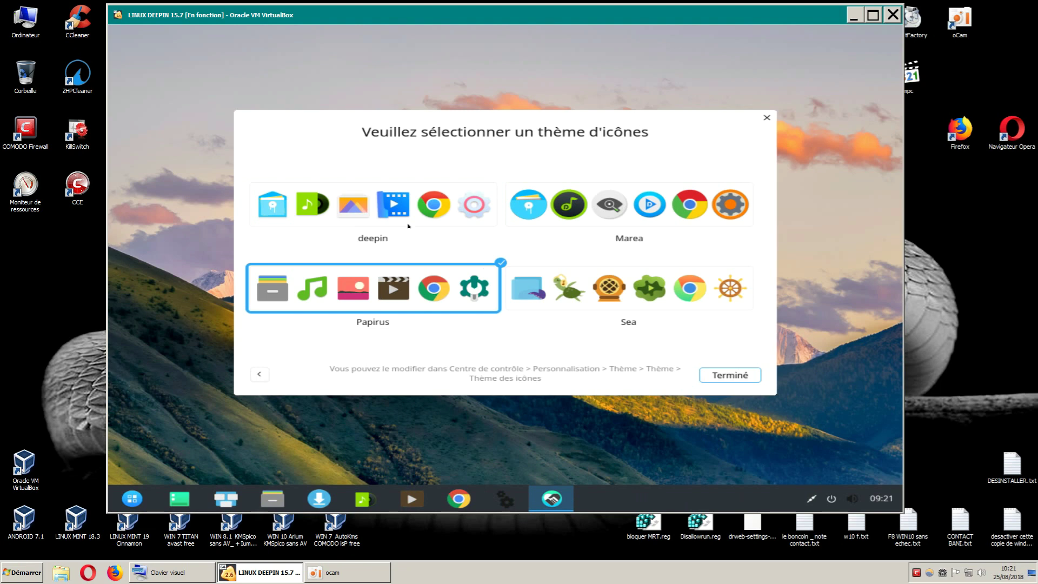
{"action": "left_click", "coordinate": [367, 209]}
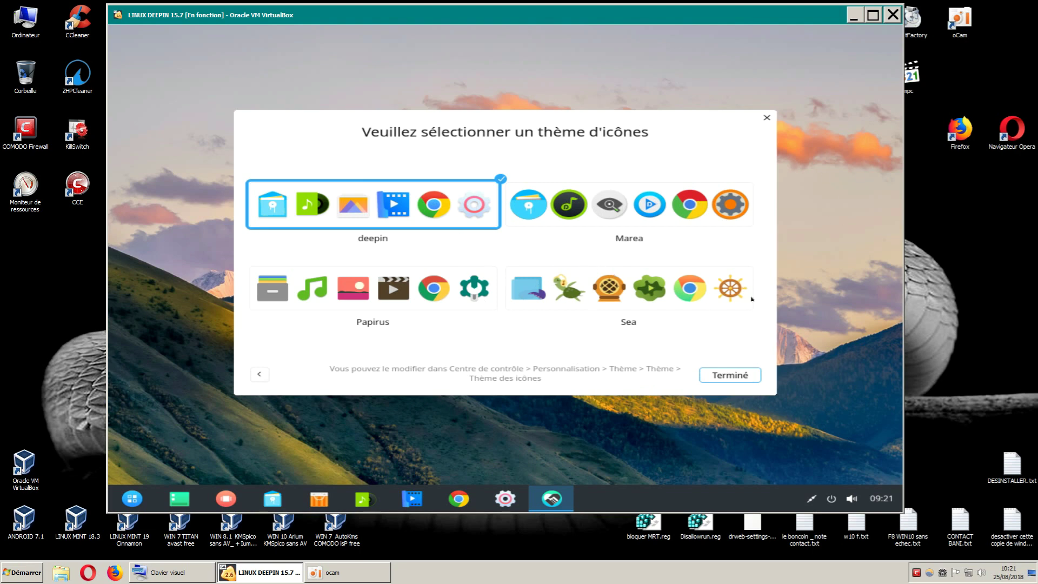
{"action": "left_click", "coordinate": [725, 374]}
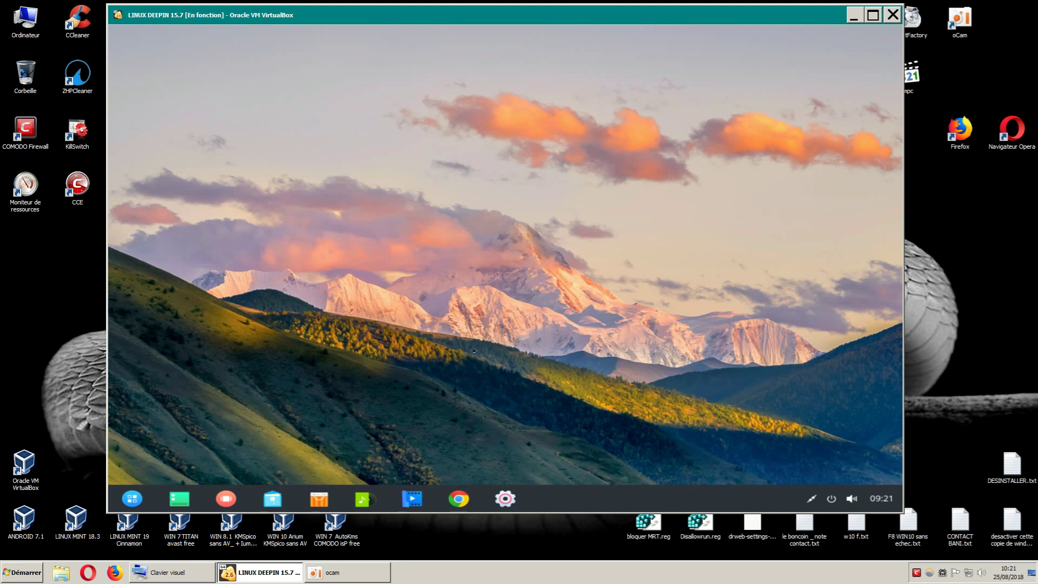
Step: Examine the application launcher in its full-screen and compact views, leaving it in the compact view
{"action": "left_click", "coordinate": [132, 498]}
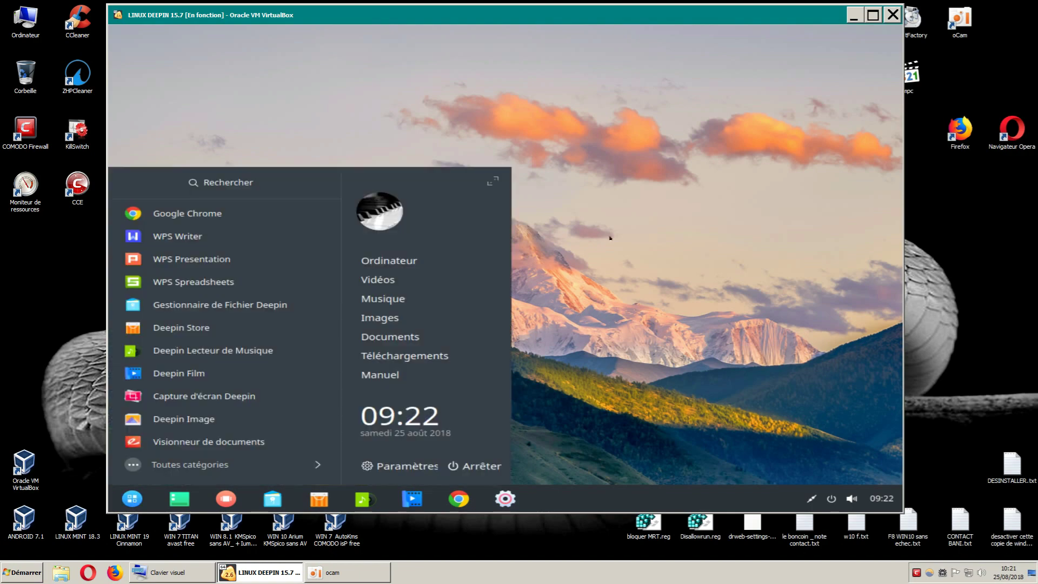
{"action": "left_click", "coordinate": [660, 202]}
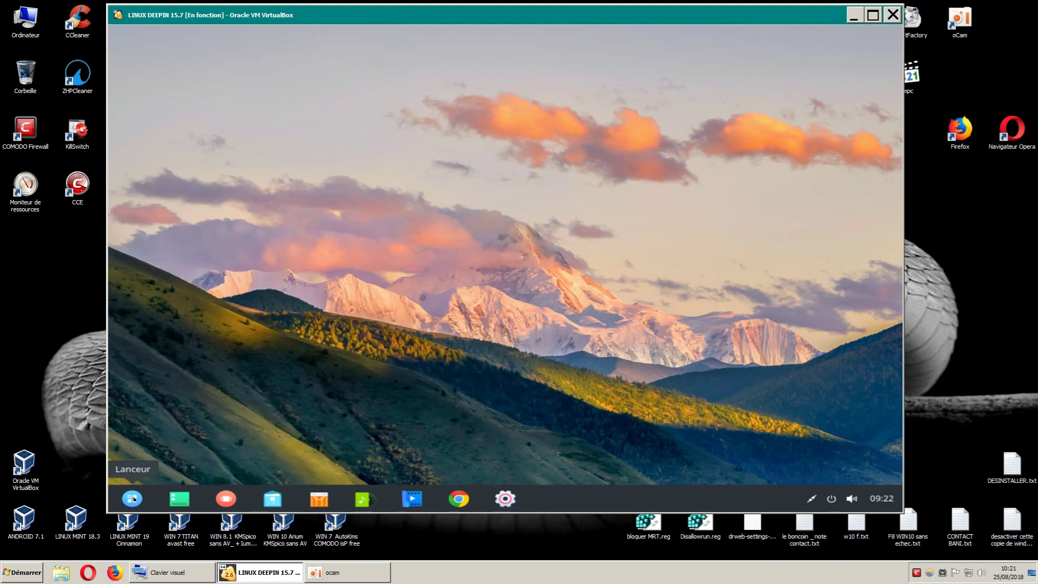
{"action": "left_click", "coordinate": [133, 498]}
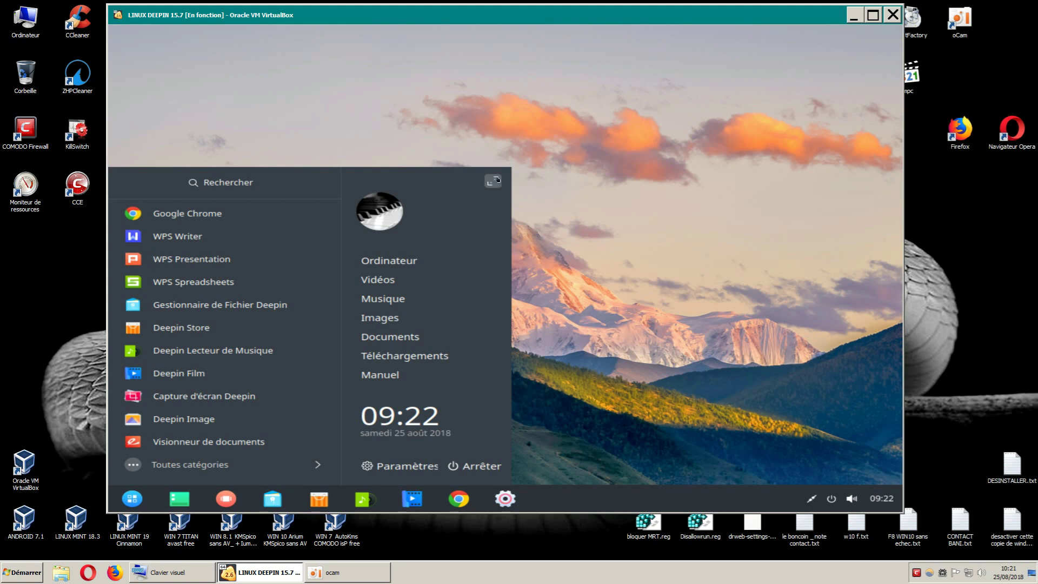
{"action": "left_click", "coordinate": [492, 182]}
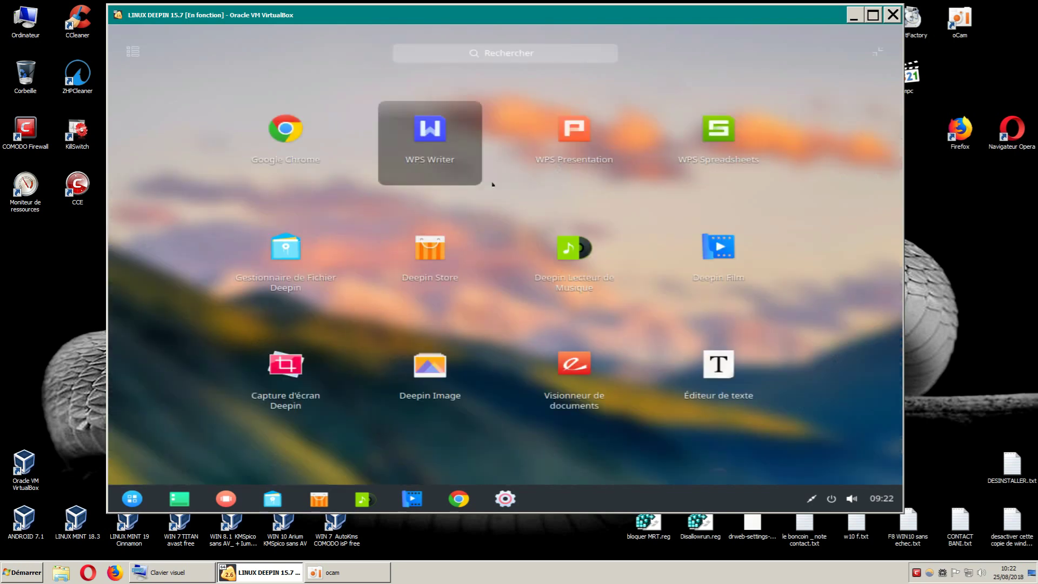
{"action": "left_click", "coordinate": [877, 54]}
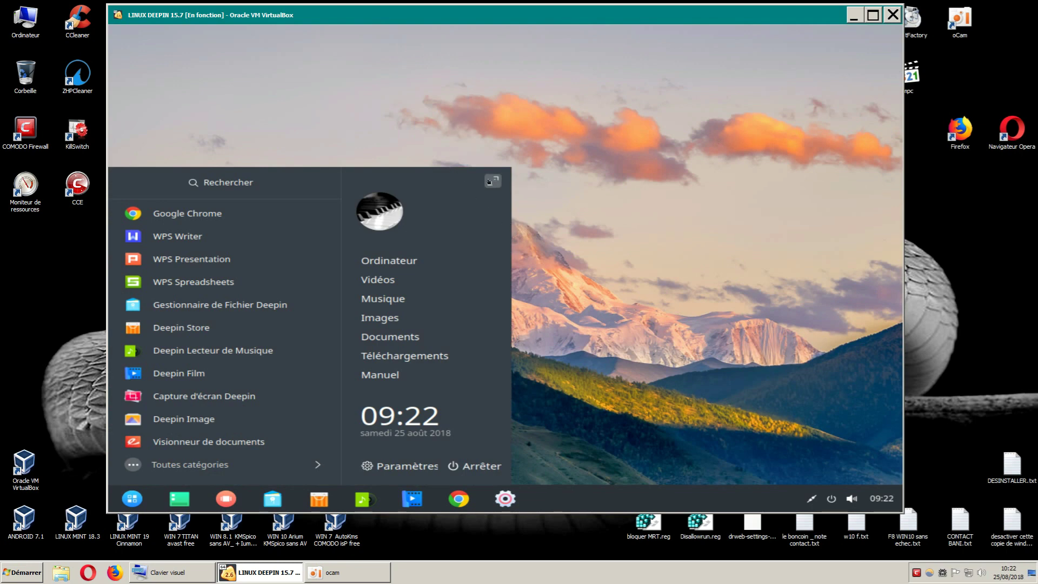
{"action": "left_click", "coordinate": [493, 181]}
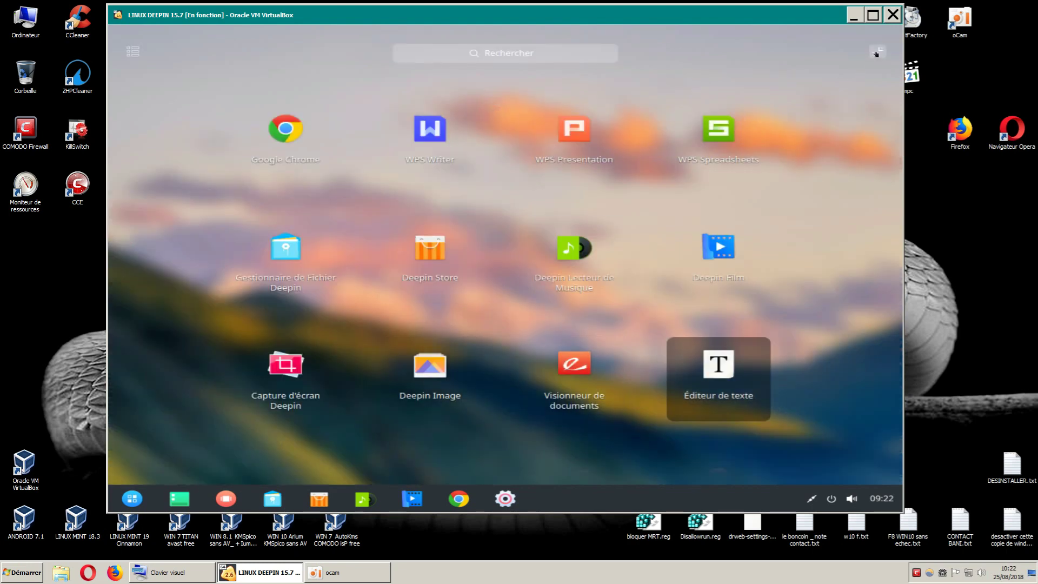
{"action": "left_click", "coordinate": [877, 52]}
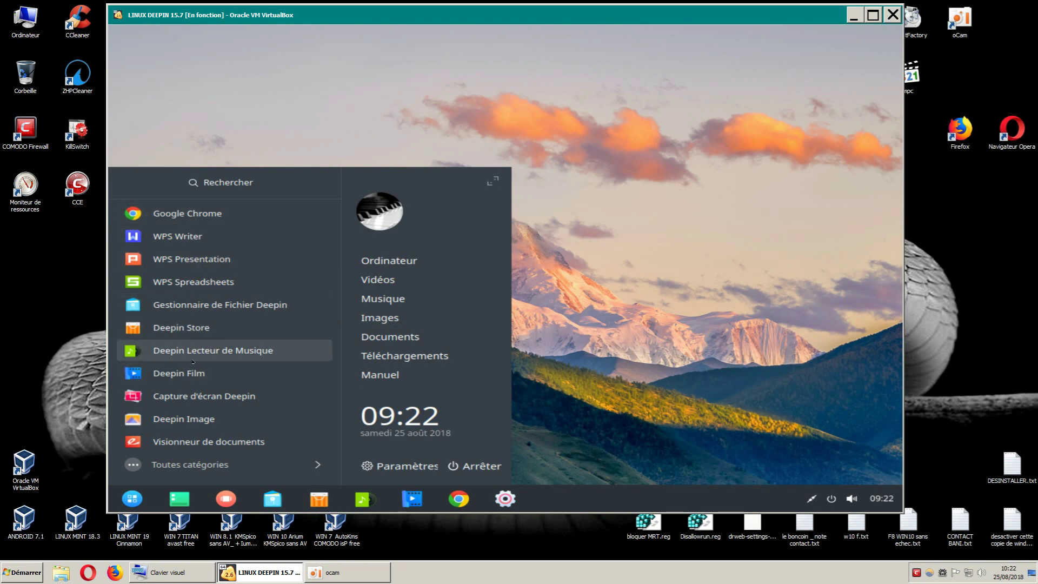
Step: Browse the launcher's application categories, including System and Office, and close the launcher
{"action": "left_click", "coordinate": [203, 464]}
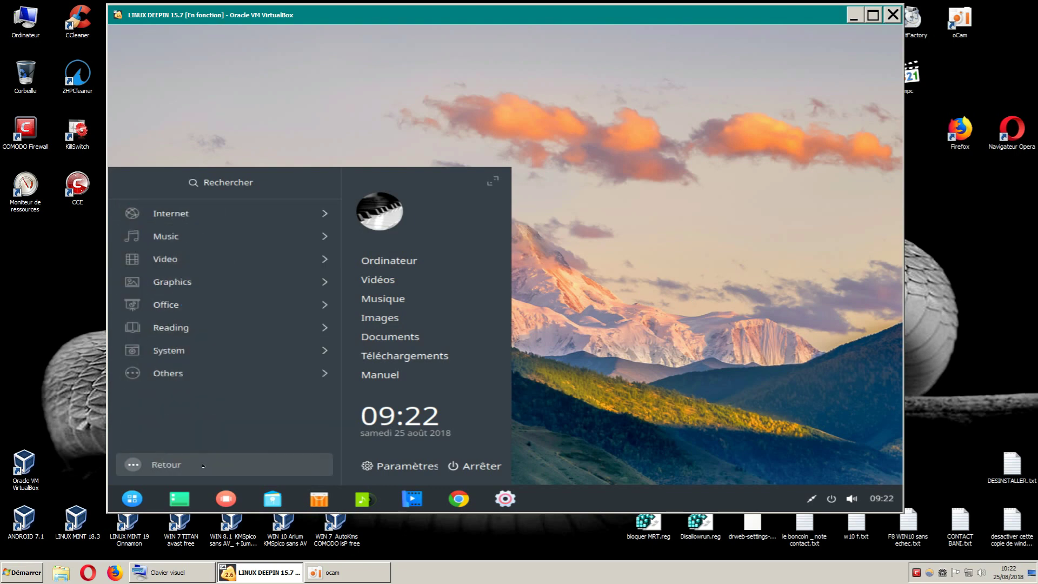
{"action": "left_click", "coordinate": [182, 349]}
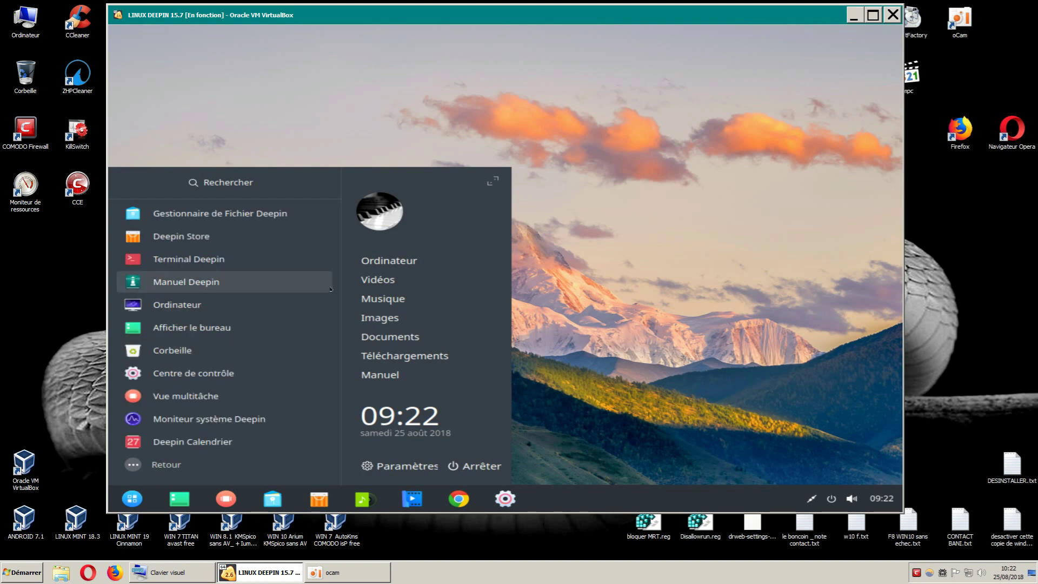
{"action": "left_click", "coordinate": [165, 465]}
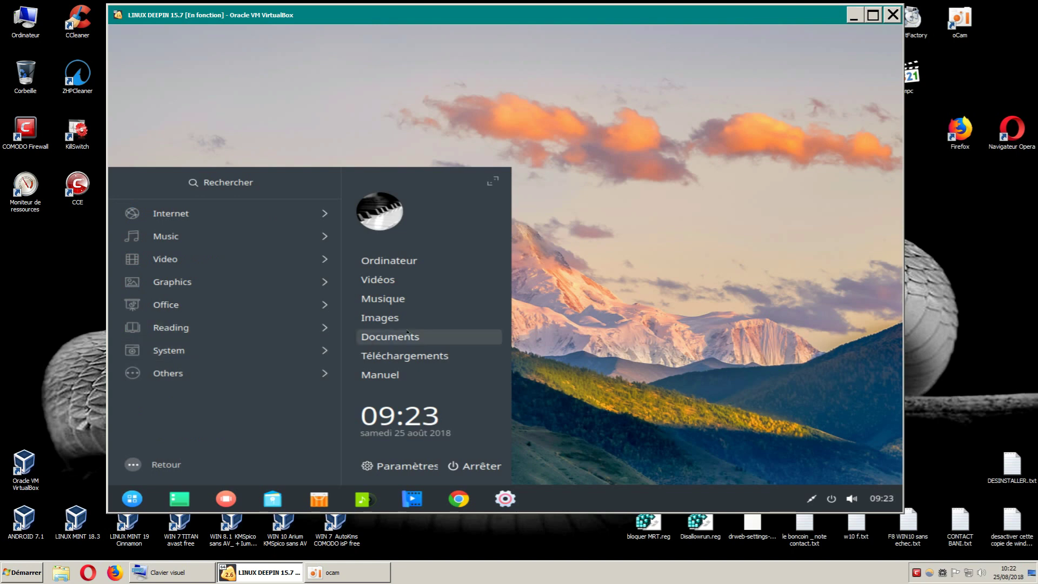
{"action": "left_click", "coordinate": [266, 310]}
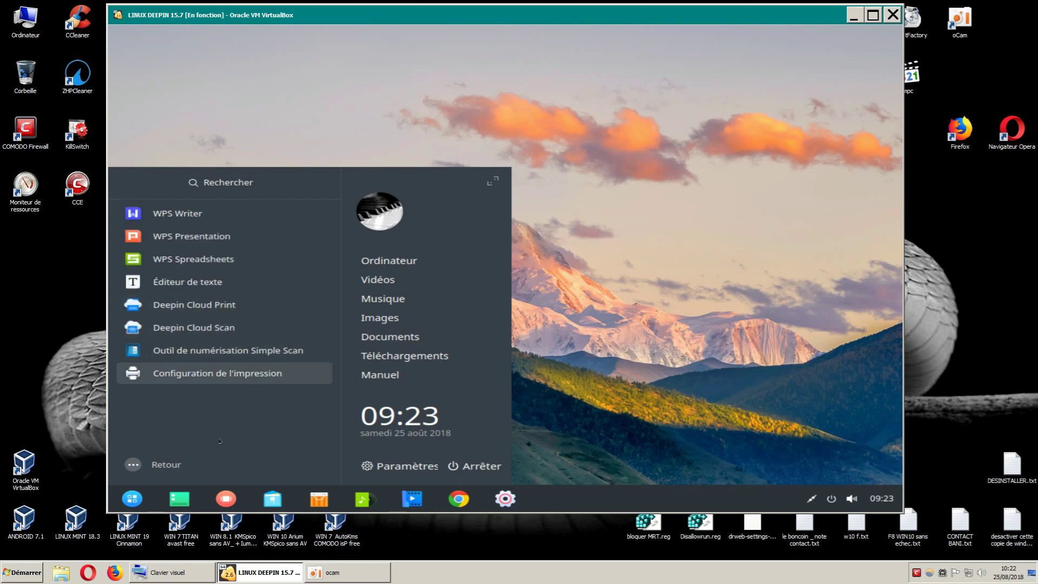
{"action": "left_click", "coordinate": [154, 468]}
{"action": "left_click", "coordinate": [154, 468]}
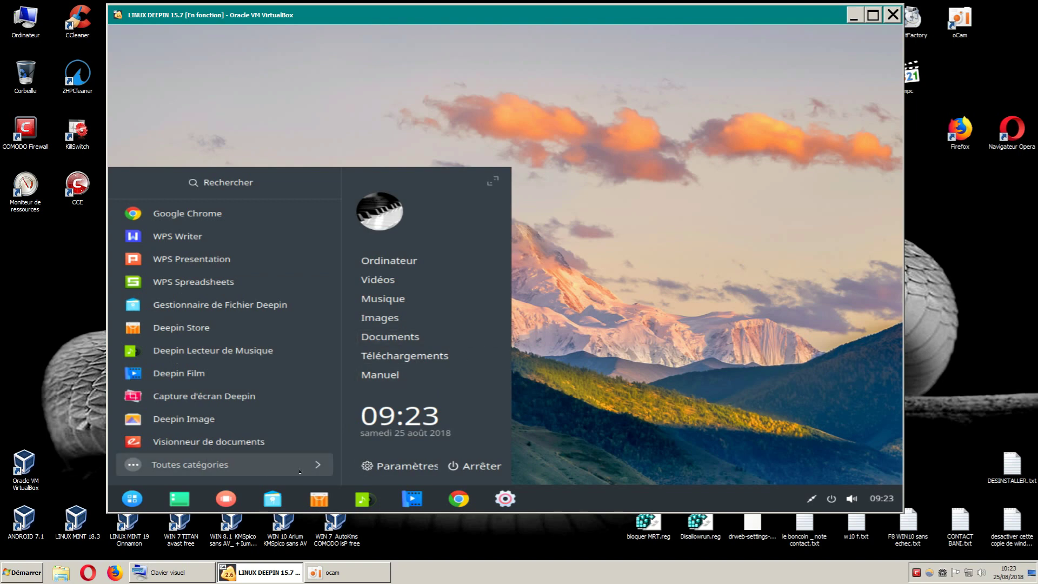
{"action": "left_click", "coordinate": [317, 464]}
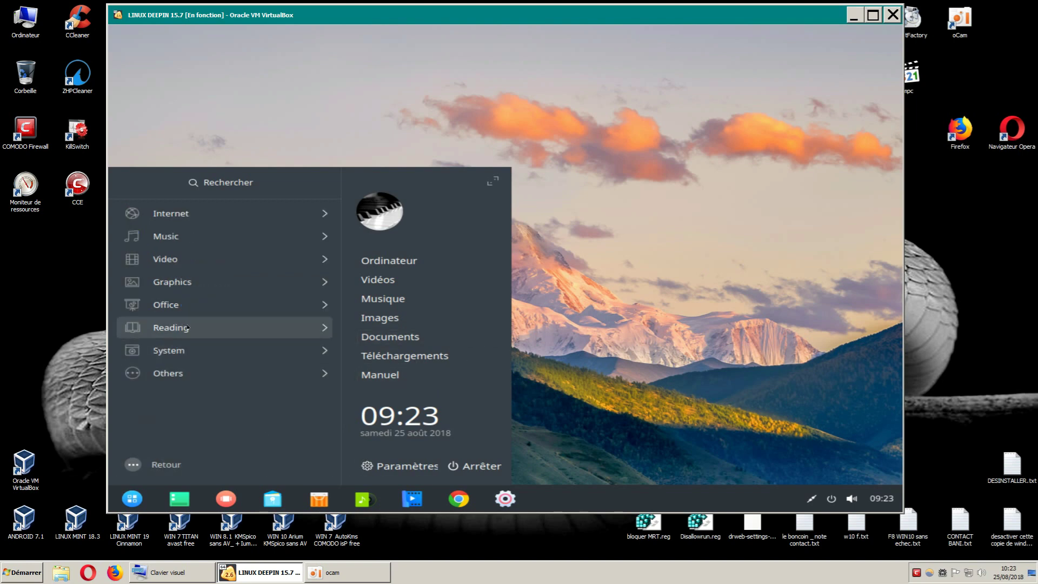
{"action": "left_click", "coordinate": [631, 311]}
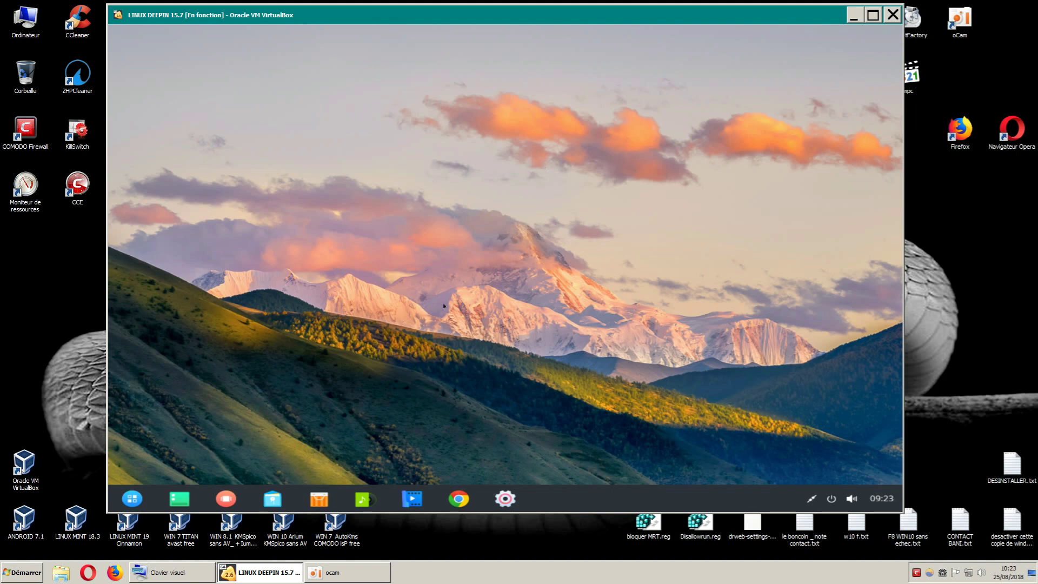
Step: Examine the list of available screen resolutions in the desktop's display settings and close the settings
{"action": "right_click", "coordinate": [603, 181]}
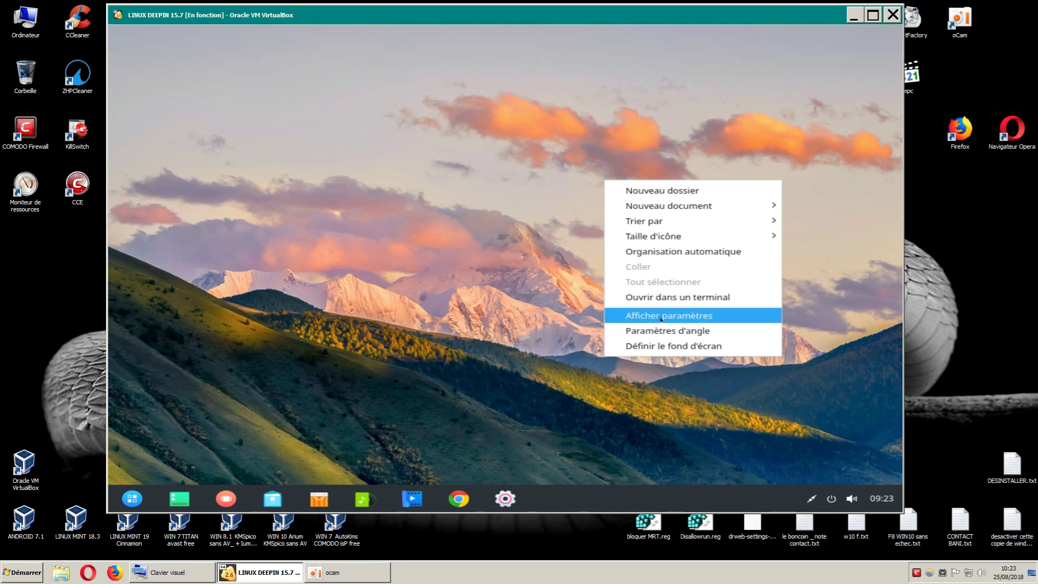
{"action": "left_click", "coordinate": [692, 317]}
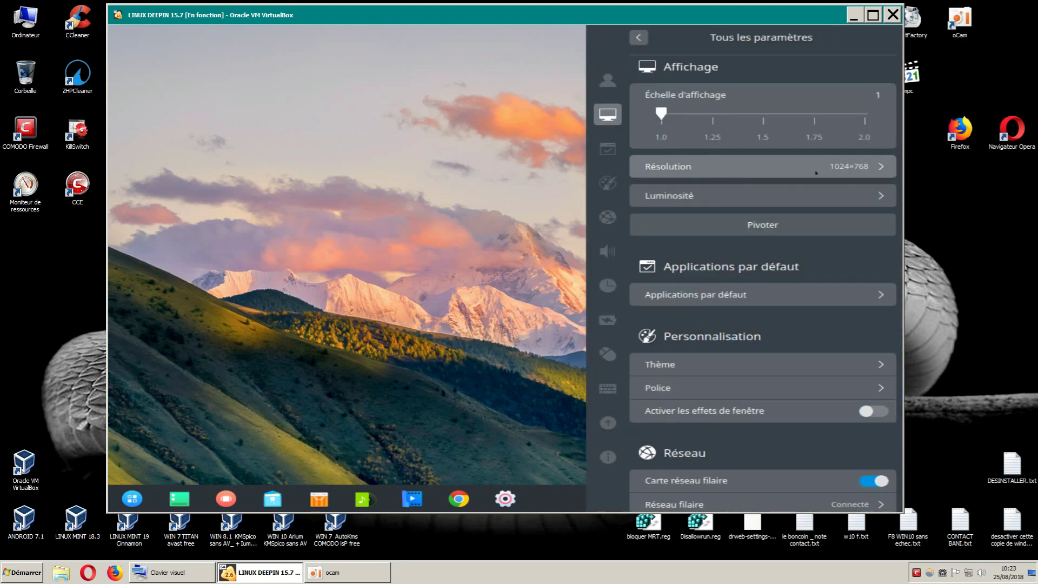
{"action": "left_click", "coordinate": [832, 168]}
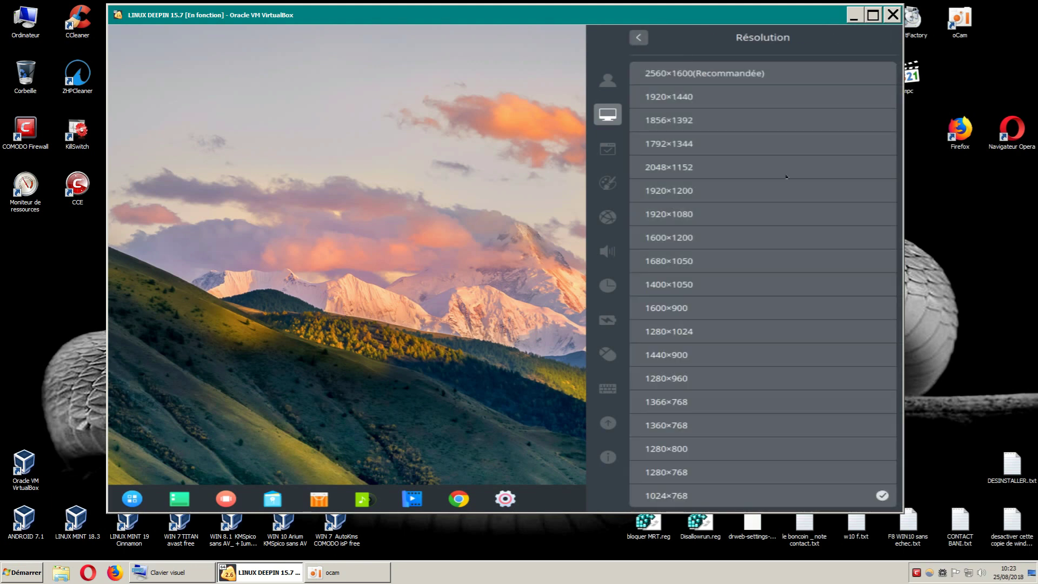
{"action": "left_click", "coordinate": [482, 155]}
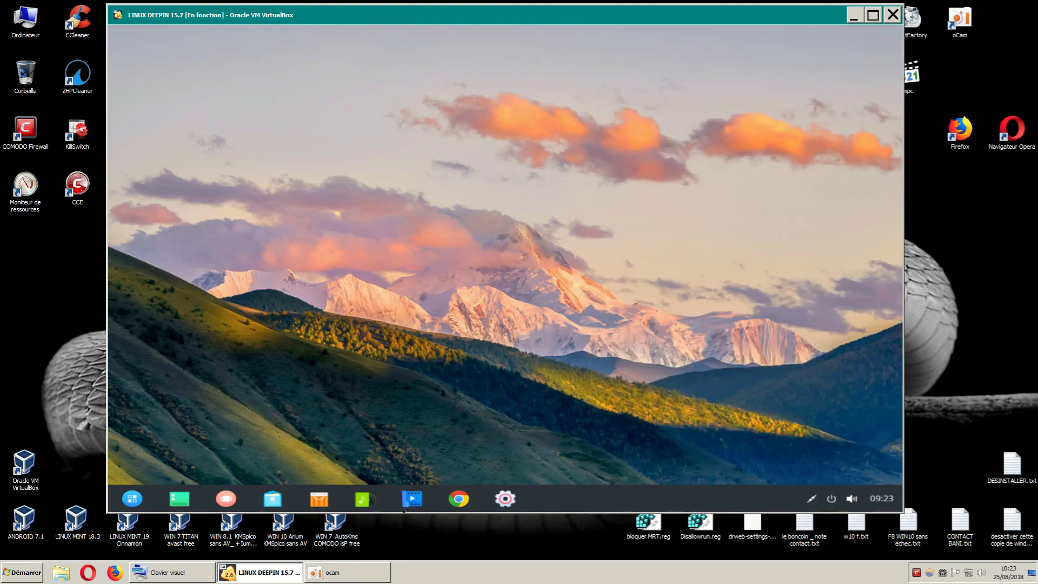
Step: Set the Deepin screen resolution to 1440×900 in the display settings and close the settings
{"action": "right_click", "coordinate": [593, 215]}
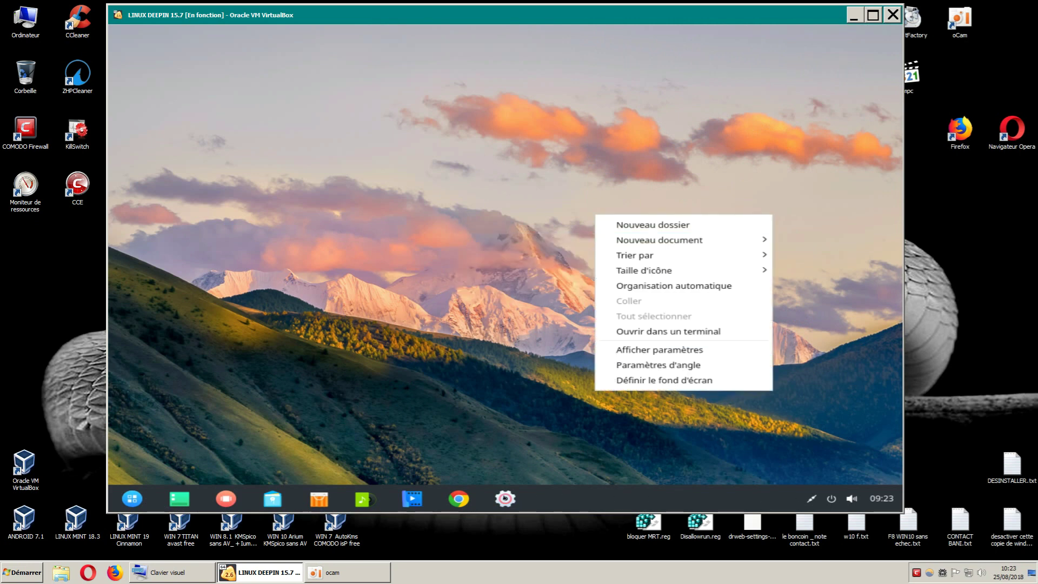
{"action": "left_click", "coordinate": [503, 220]}
{"action": "right_click", "coordinate": [616, 233]}
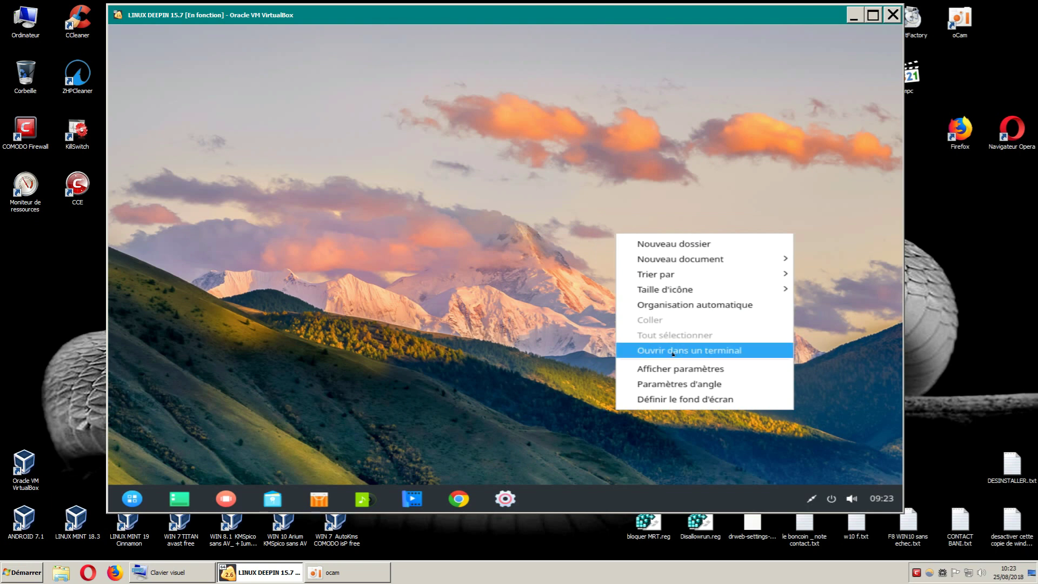
{"action": "left_click", "coordinate": [661, 370]}
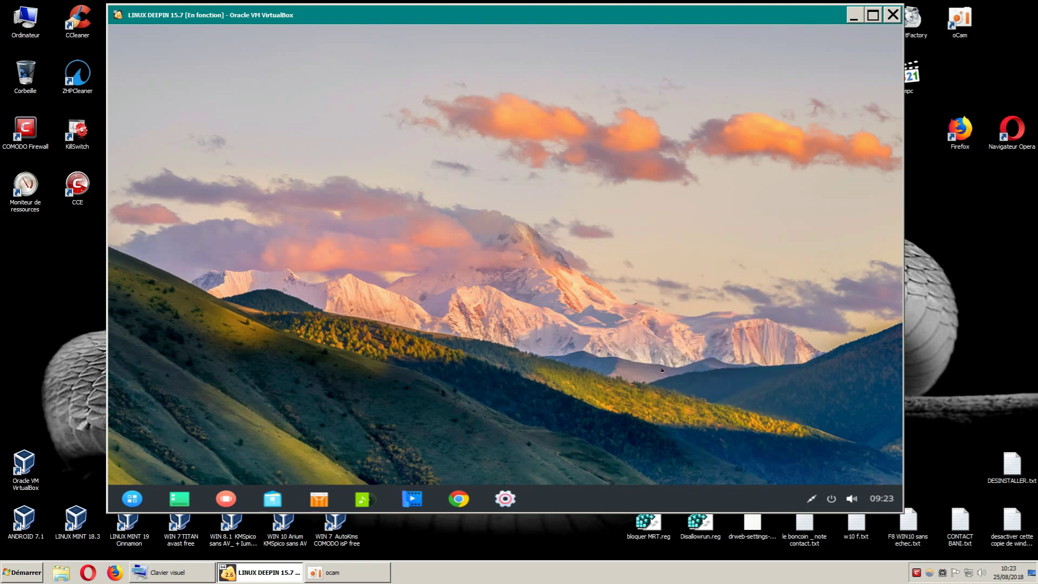
{"action": "left_click", "coordinate": [820, 167]}
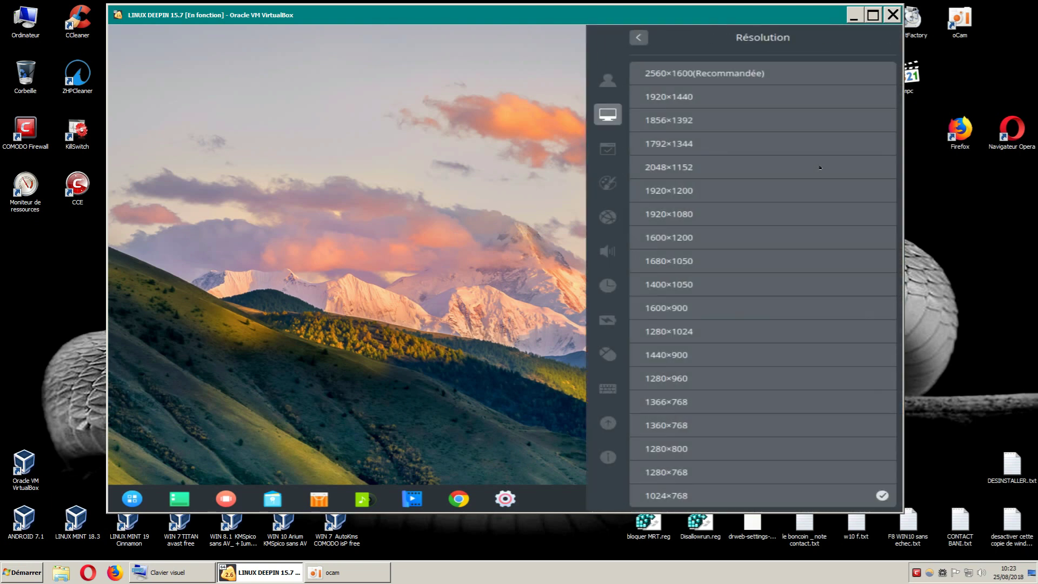
{"action": "left_click", "coordinate": [678, 354]}
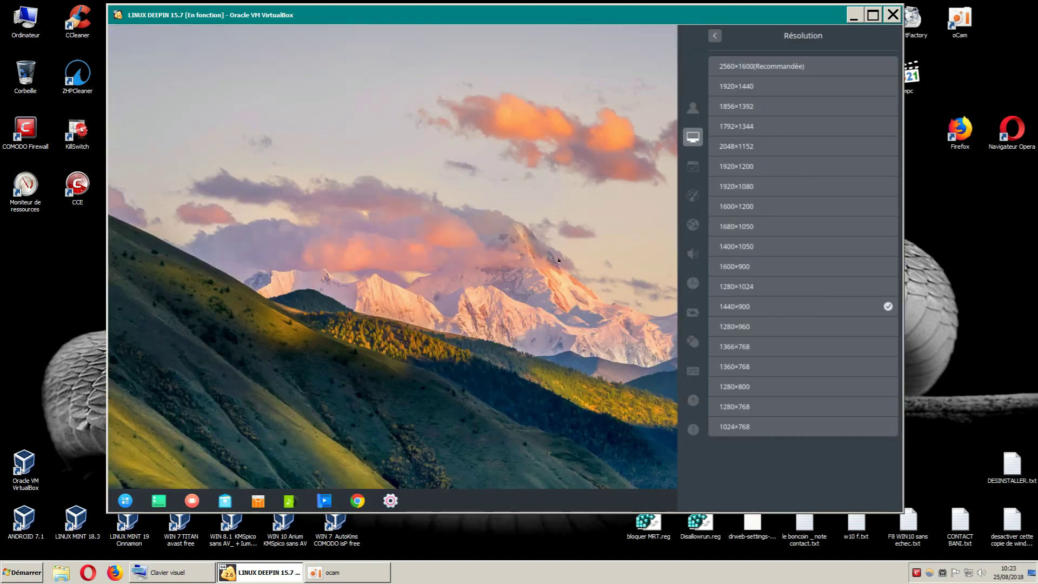
{"action": "left_click", "coordinate": [558, 261]}
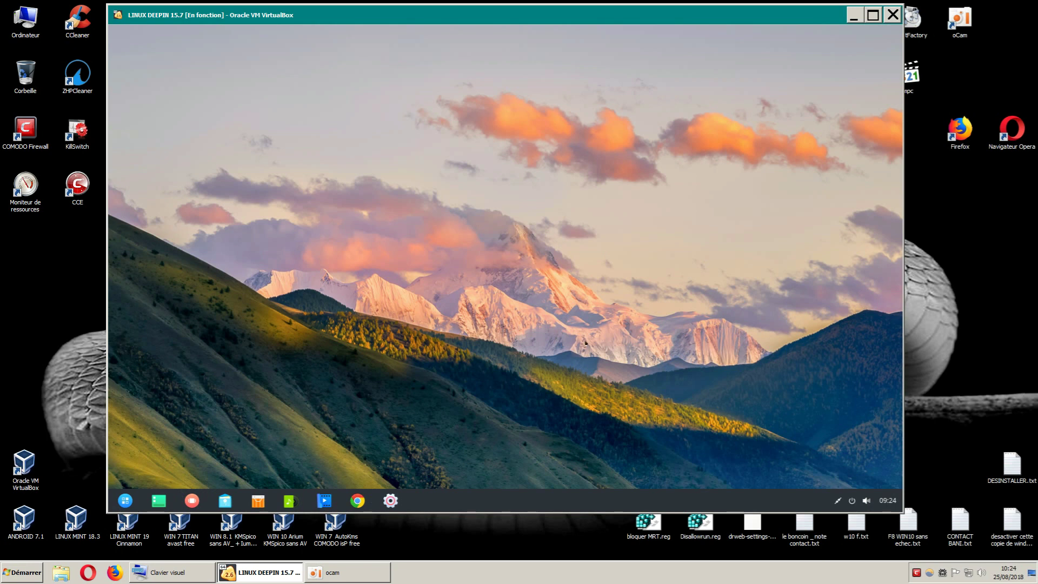
Step: Try the recommended 2560×1600 screen resolution in the display settings, set it to 1600×900 instead, and close the settings
{"action": "right_click", "coordinate": [565, 252]}
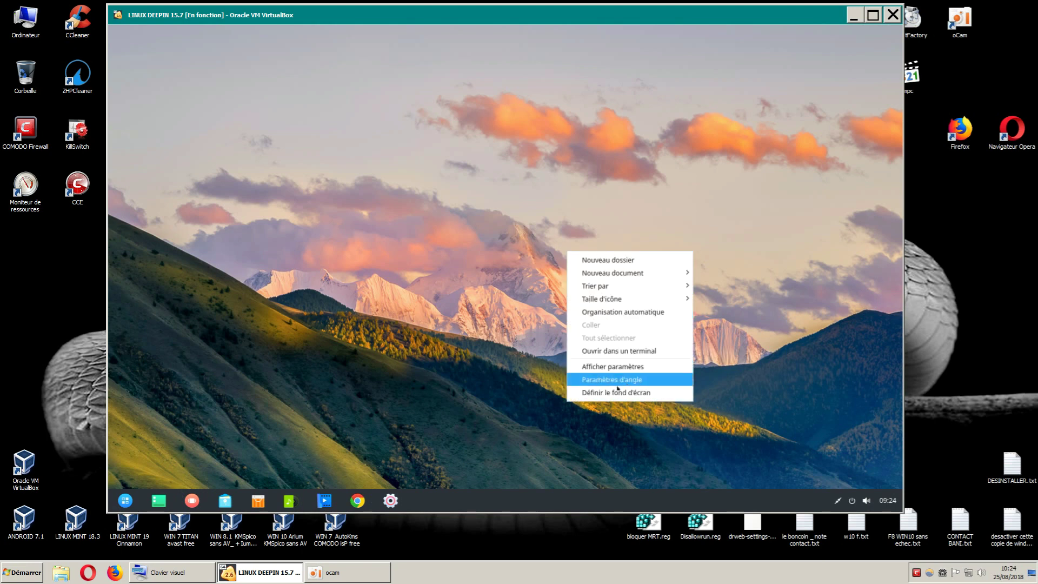
{"action": "left_click", "coordinate": [610, 366]}
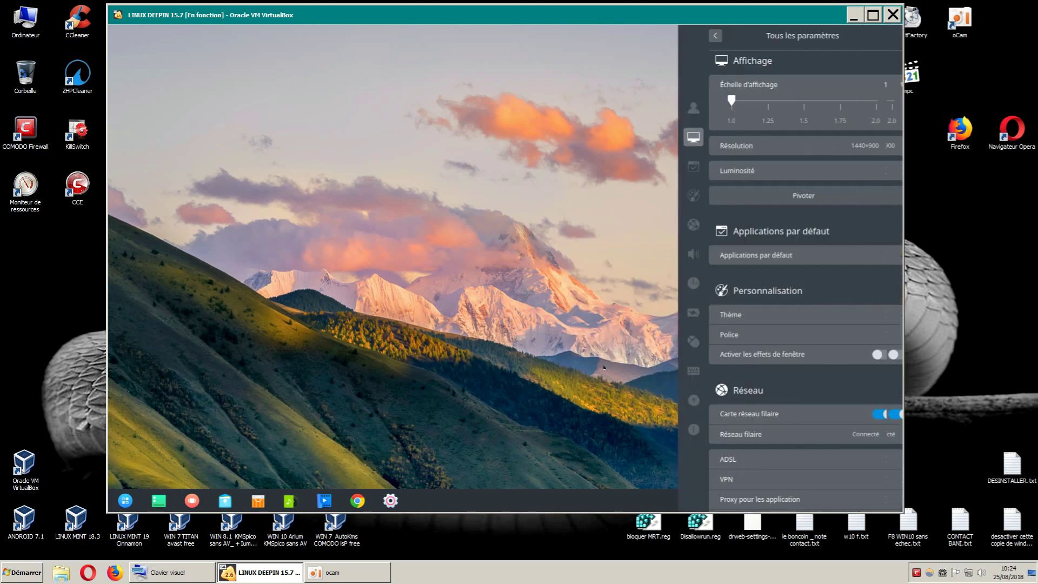
{"action": "left_click", "coordinate": [747, 145]}
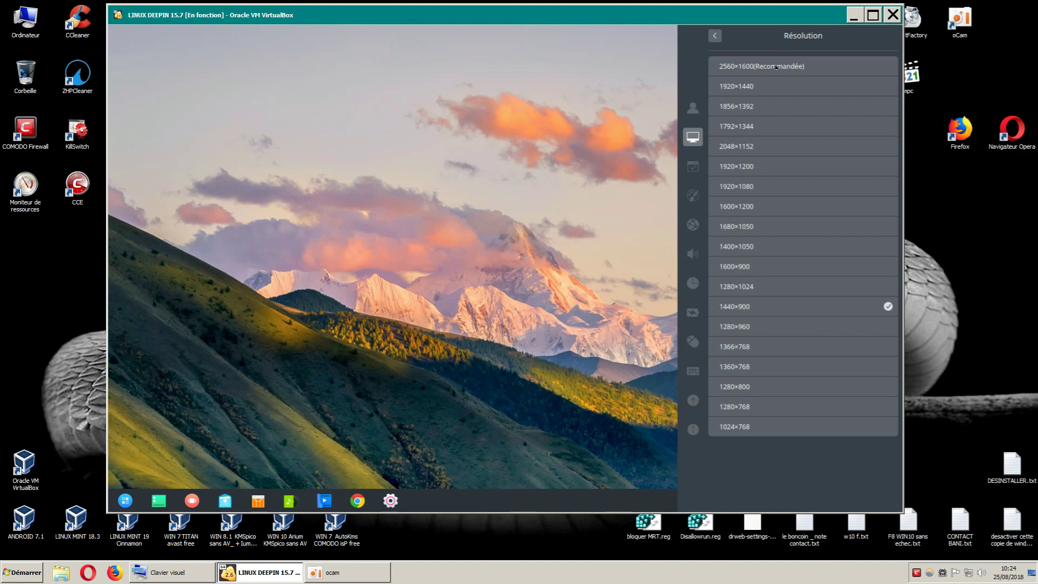
{"action": "left_click", "coordinate": [757, 66]}
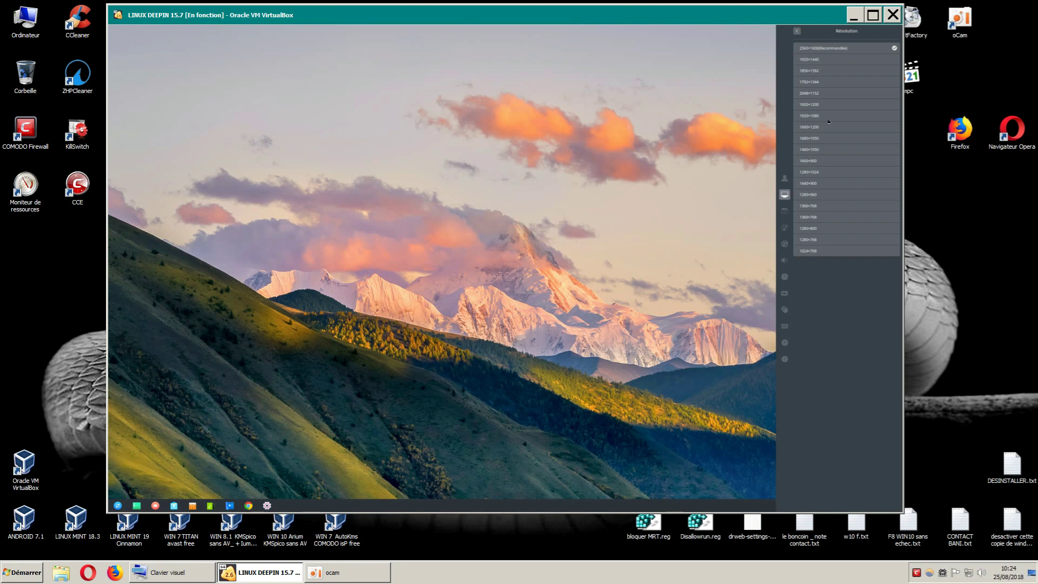
{"action": "left_click", "coordinate": [818, 161]}
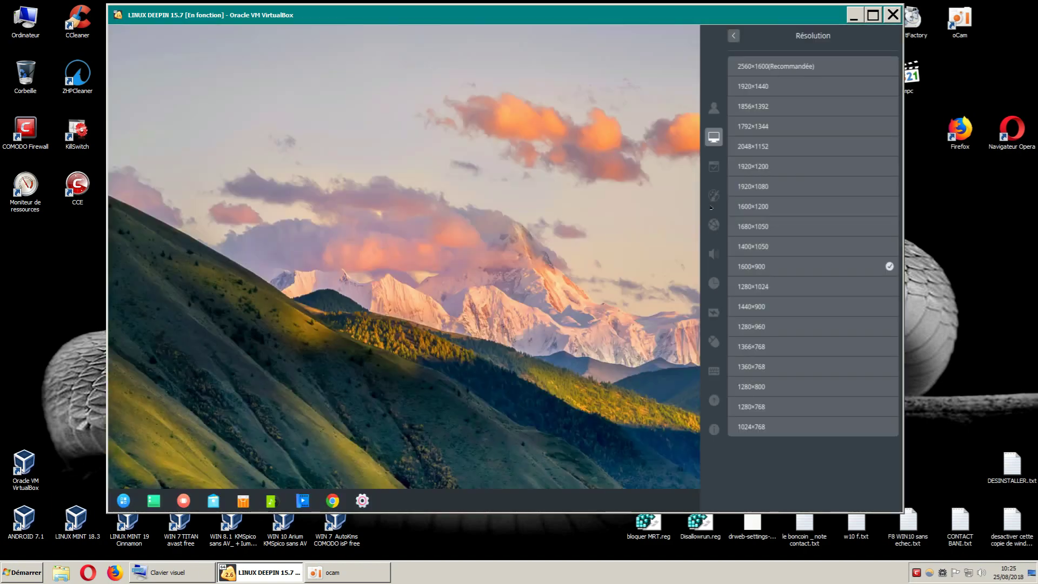
{"action": "left_click", "coordinate": [604, 139]}
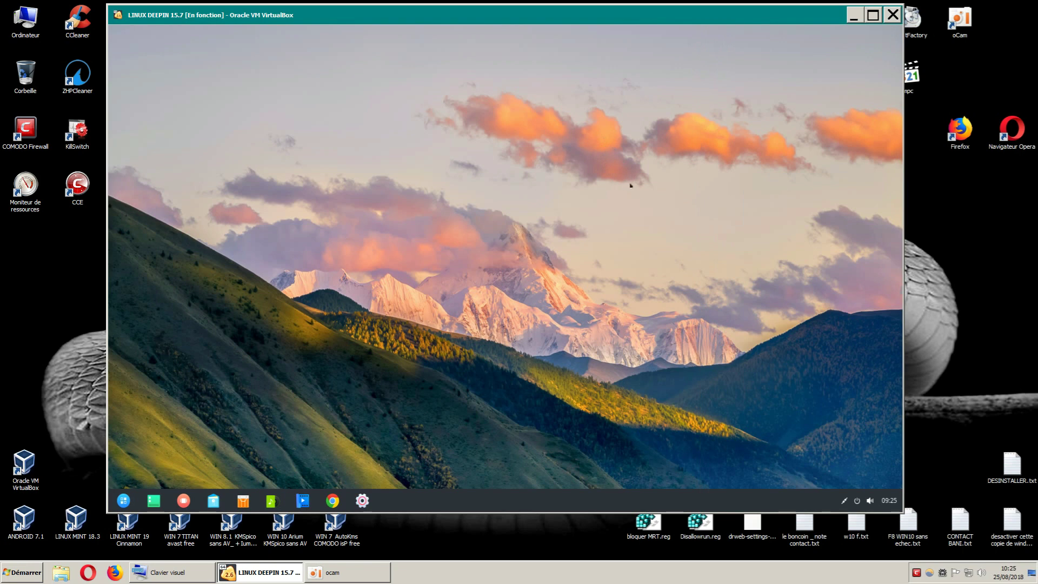
Step: Examine the shutdown, restart, sleep, lock and log-out options on the power screen and return to the desktop
{"action": "left_click", "coordinate": [857, 500]}
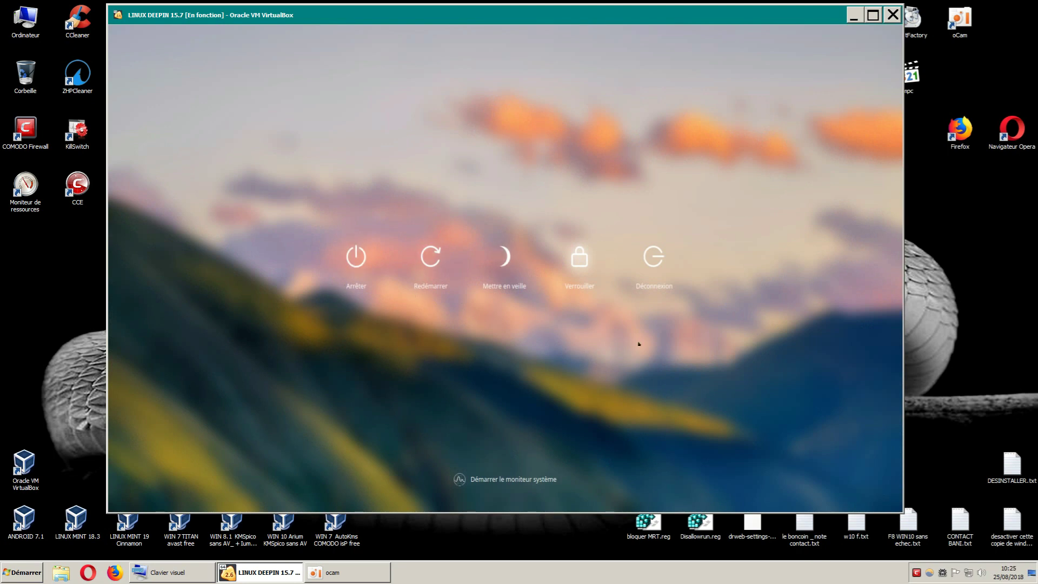
{"action": "left_click", "coordinate": [601, 384]}
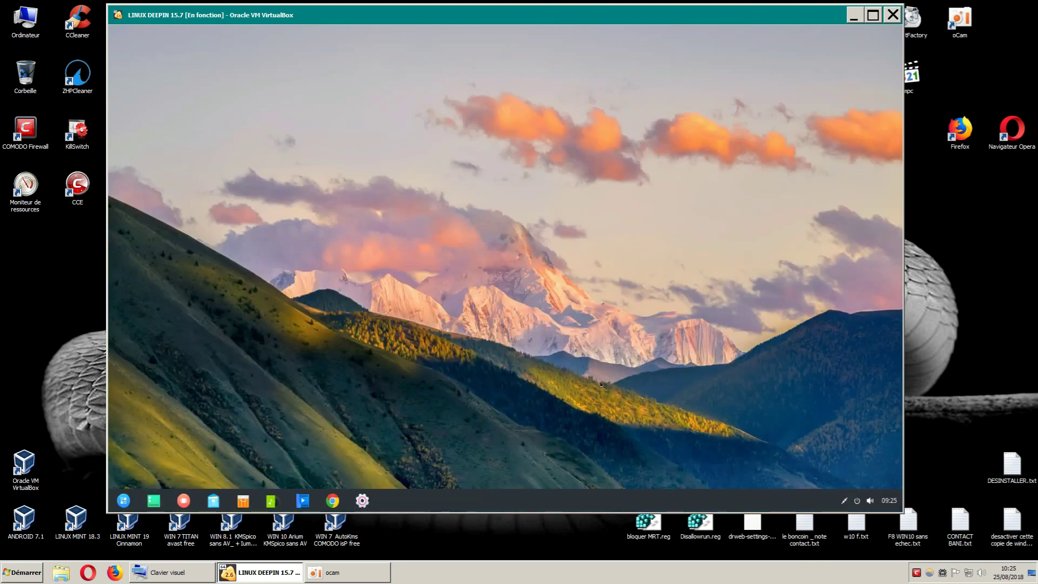
{"action": "left_click", "coordinate": [857, 501]}
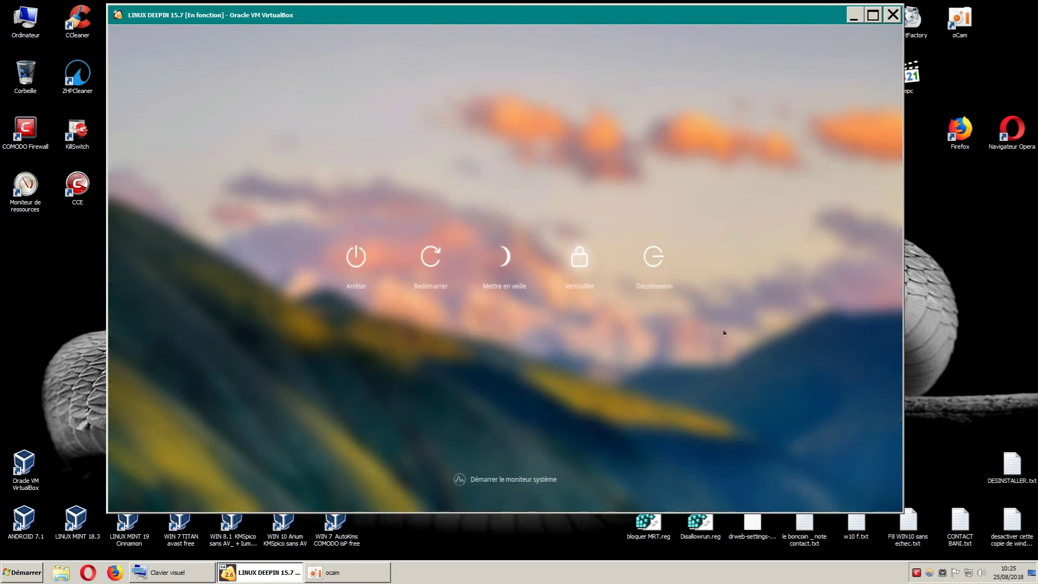
{"action": "left_click", "coordinate": [651, 360]}
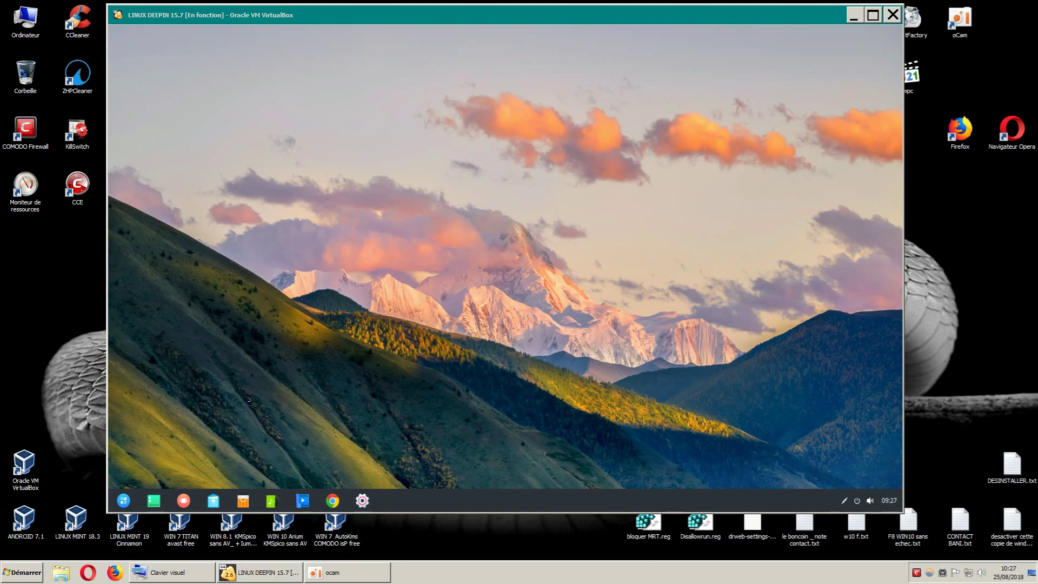
Step: Uninstall Deepin Lecteur de Musique through the application launcher and check the launcher's application list
{"action": "left_click", "coordinate": [123, 500]}
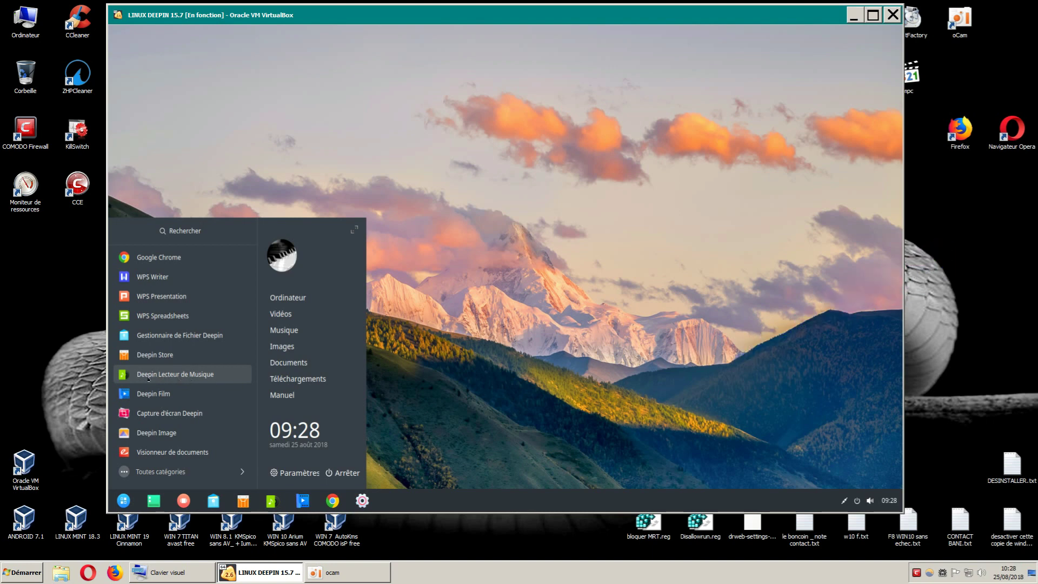
{"action": "right_click", "coordinate": [159, 374]}
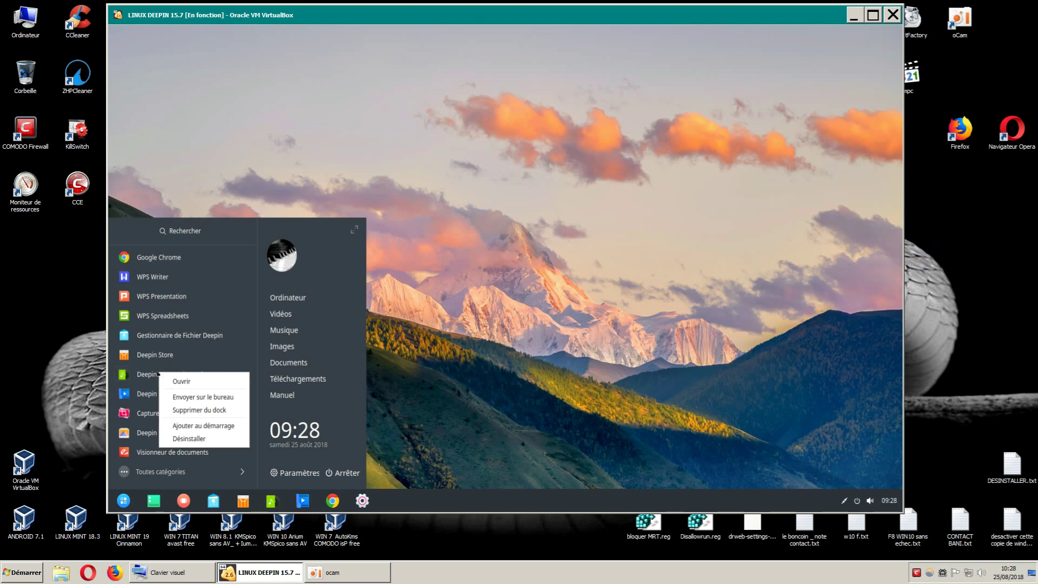
{"action": "left_click", "coordinate": [193, 440]}
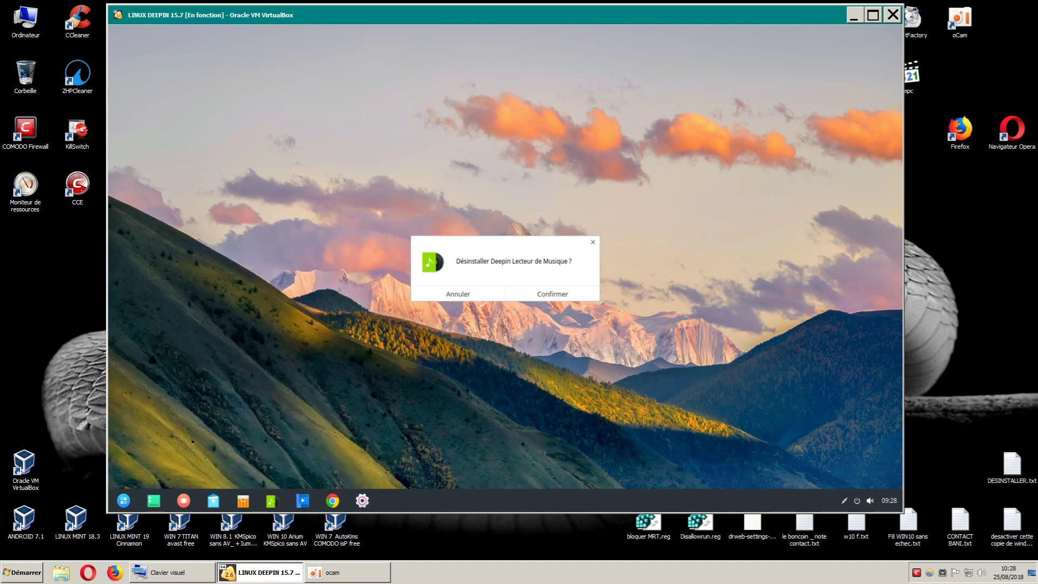
{"action": "left_click", "coordinate": [549, 295]}
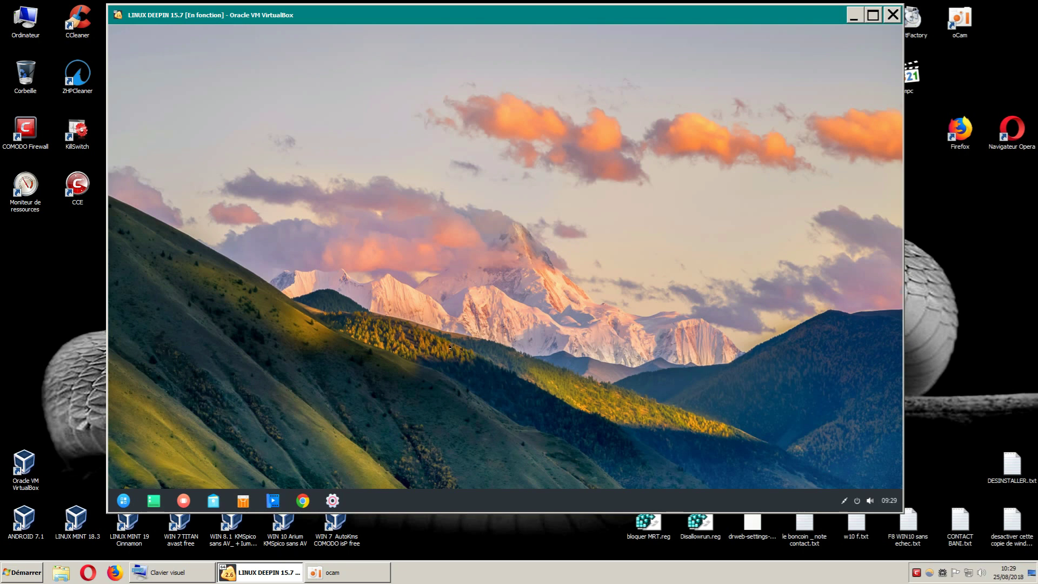
{"action": "left_click", "coordinate": [123, 500]}
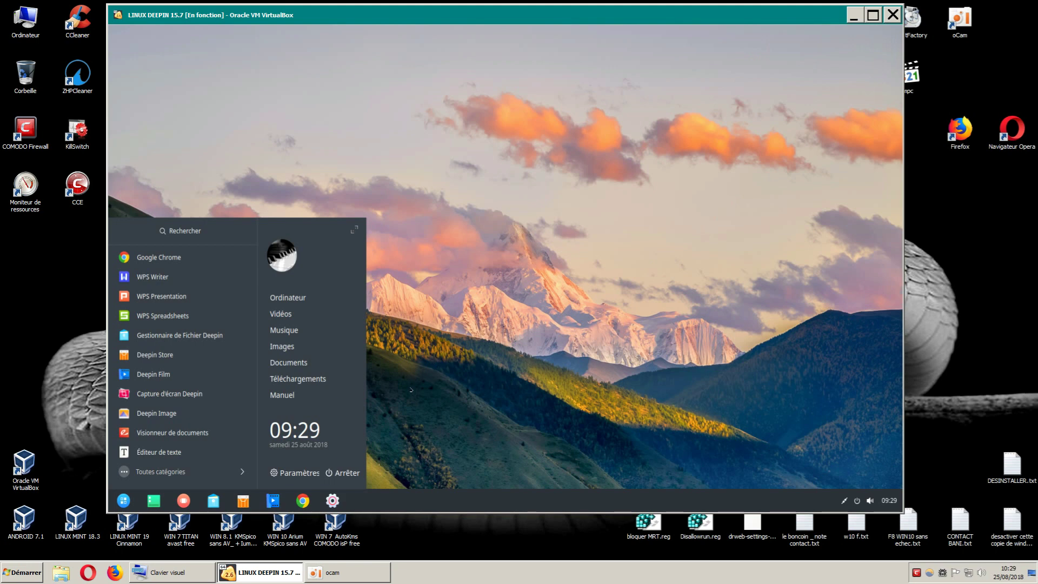
{"action": "left_click", "coordinate": [418, 331]}
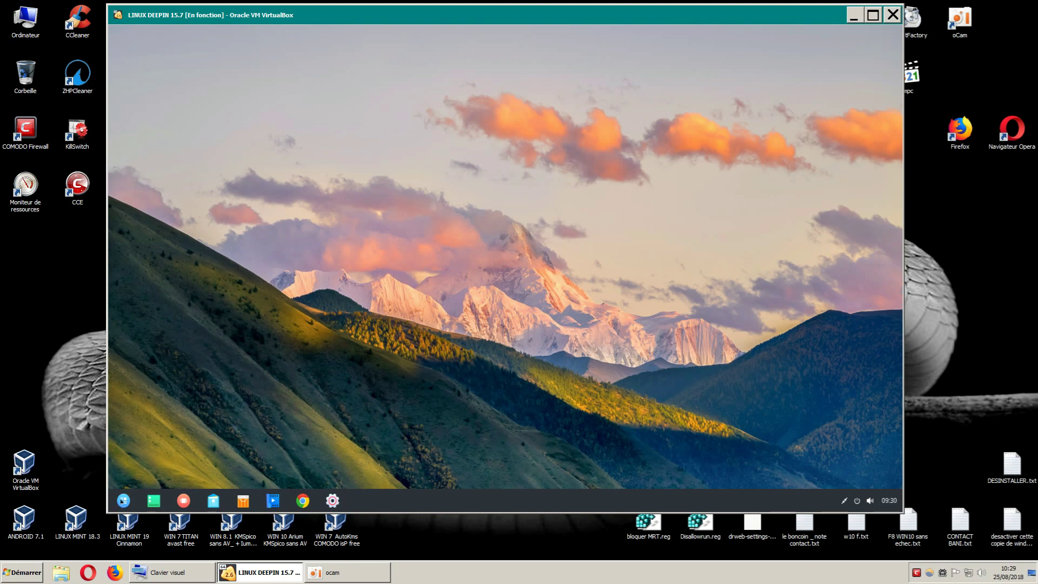
Step: Uninstall Capture d'écran Deepin through the application launcher and confirm the removal
{"action": "left_click", "coordinate": [123, 500]}
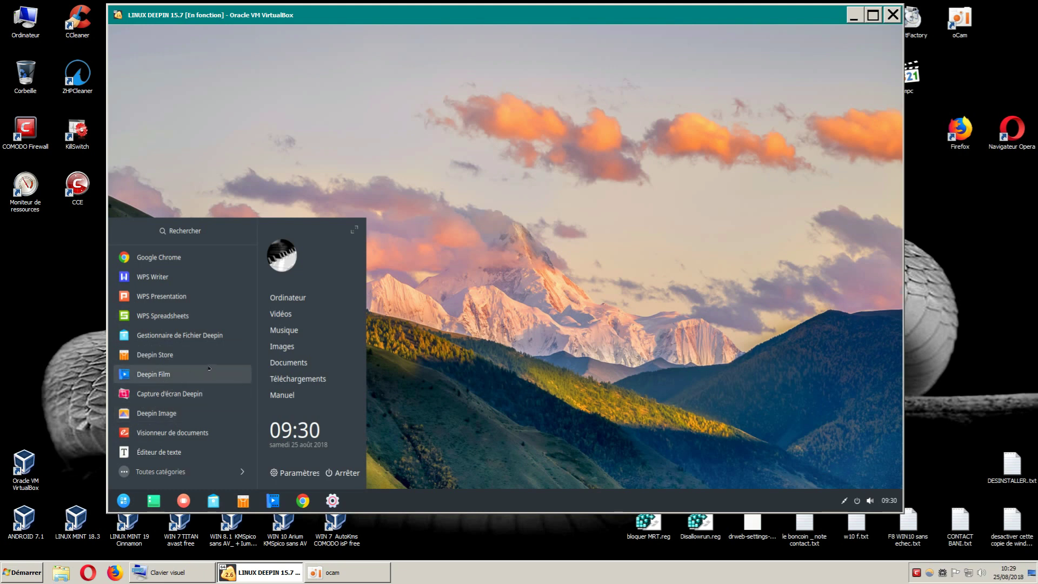
{"action": "right_click", "coordinate": [171, 395]}
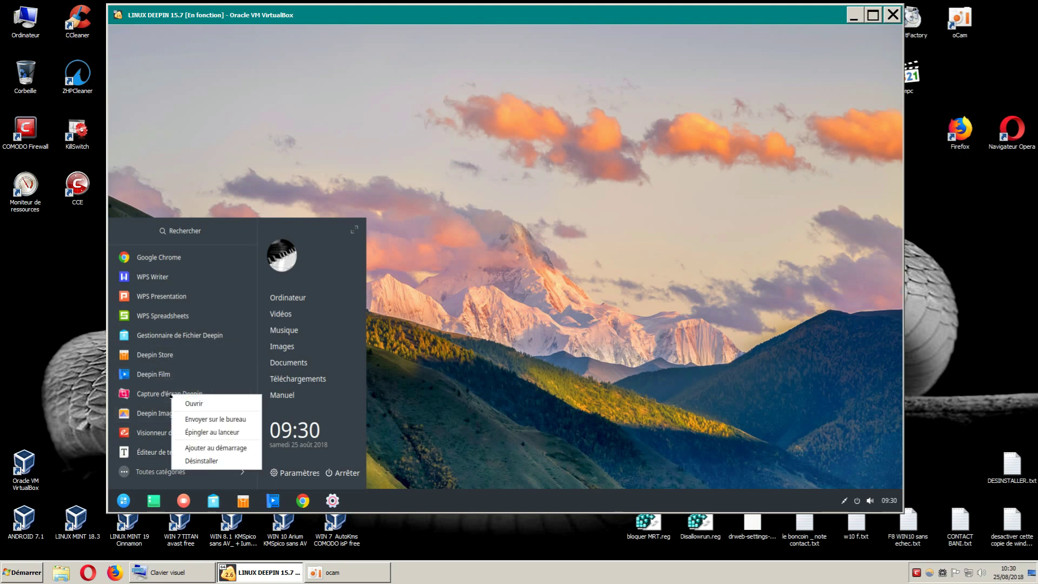
{"action": "left_click", "coordinate": [208, 456]}
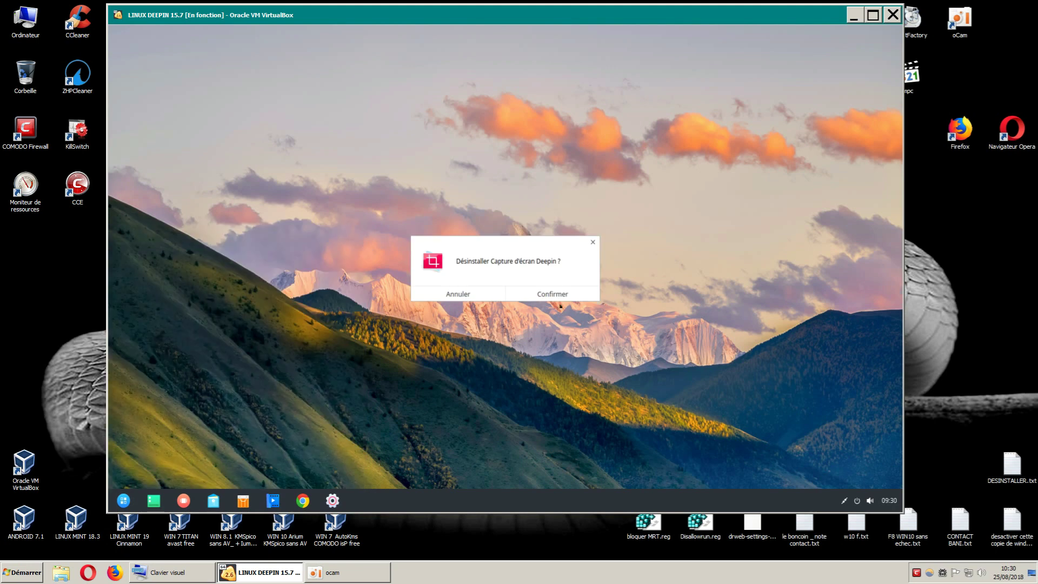
{"action": "left_click", "coordinate": [555, 295]}
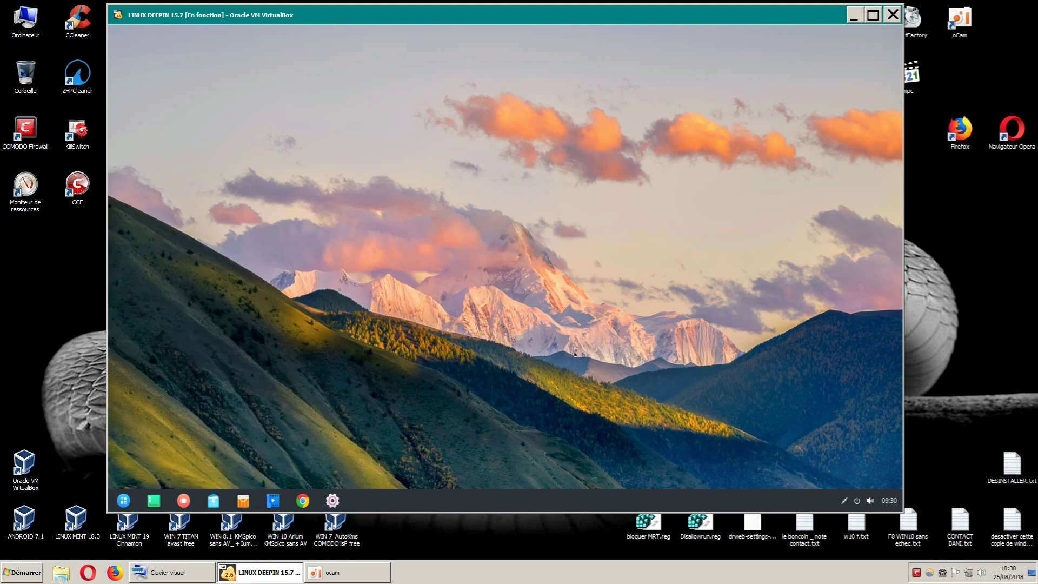